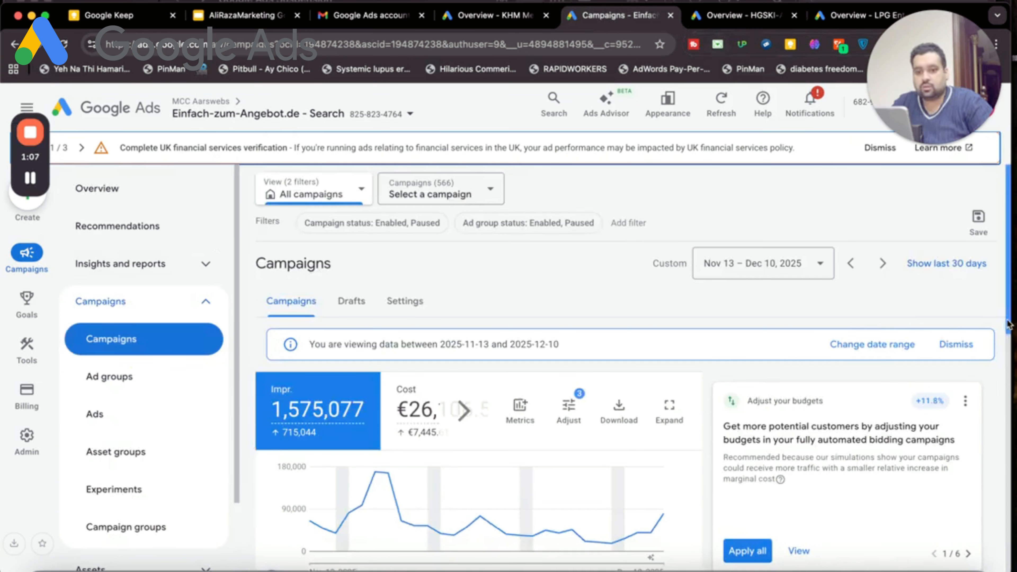
- Switch to the HGSKI-AG0YU account and open its list of campaigns
scroll(992, 484, down, 10)
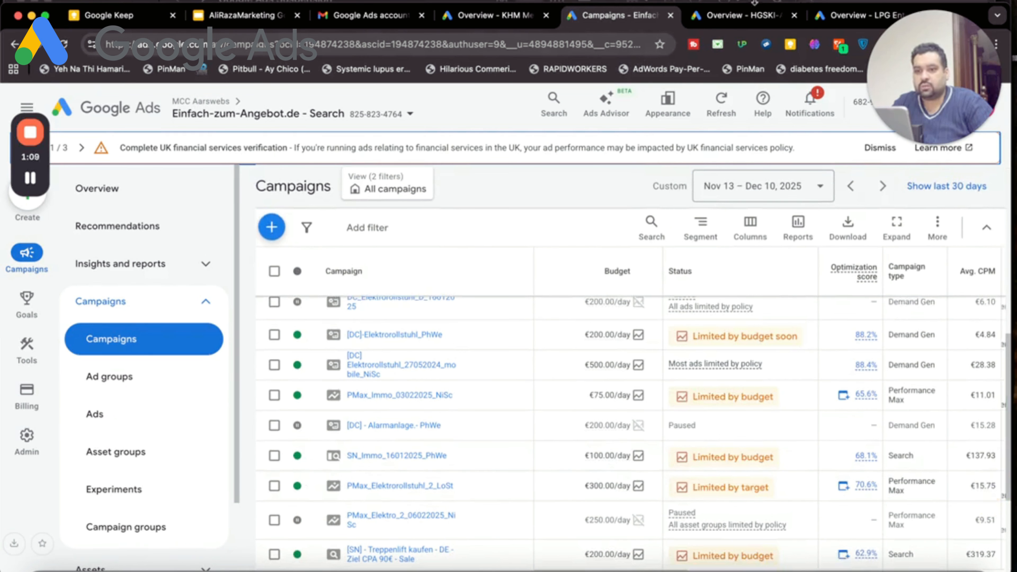
click(741, 15)
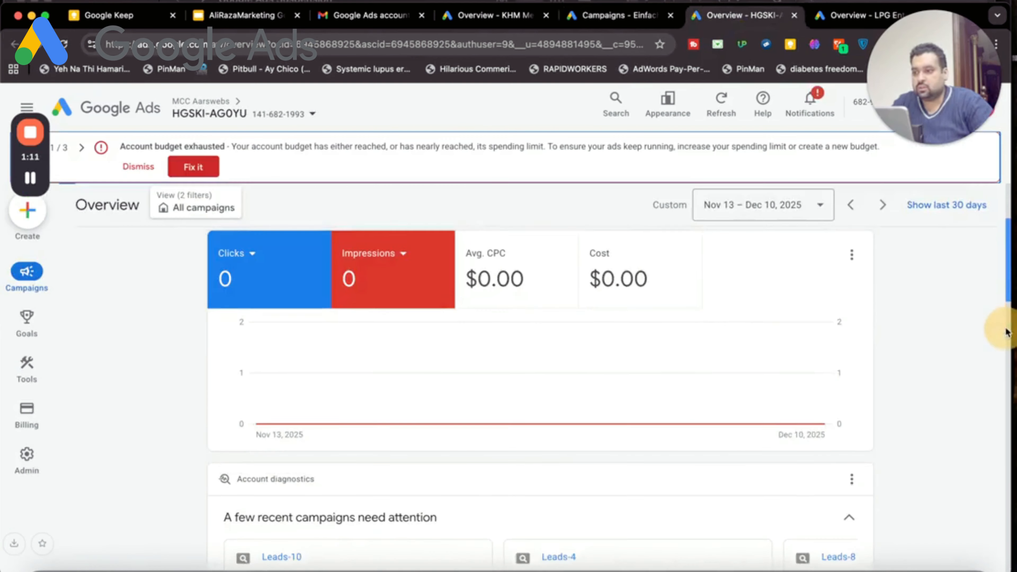
scroll(1001, 361, down, 5)
scroll(987, 345, up, 10)
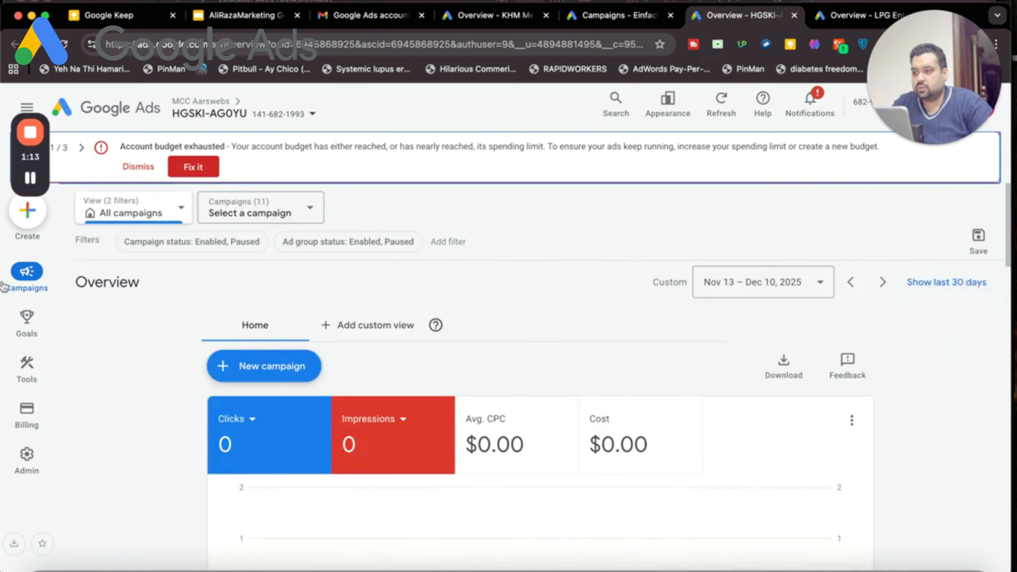
mouse_move(25, 281)
click(79, 327)
click(116, 359)
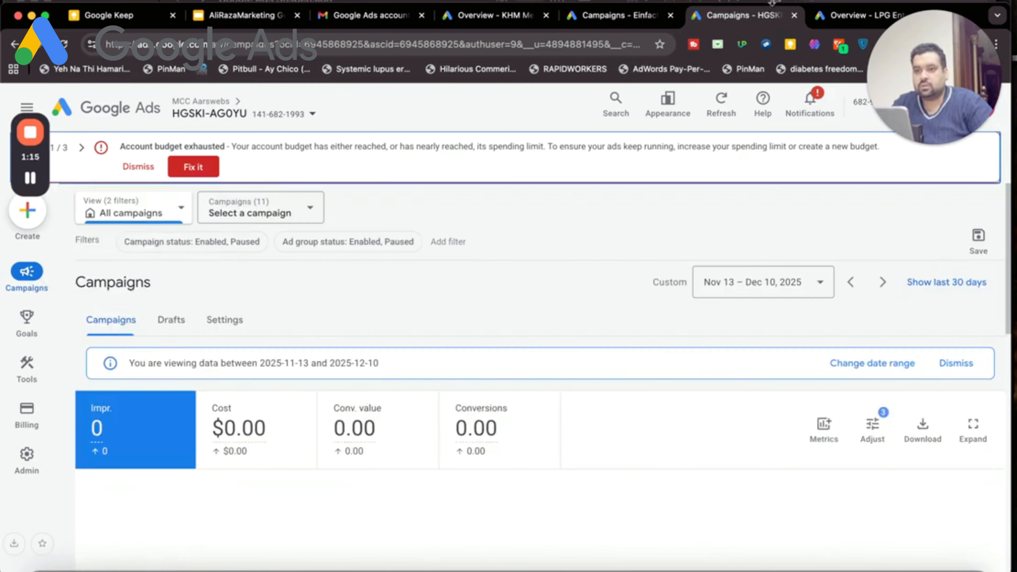
drag(1005, 284, 1006, 420)
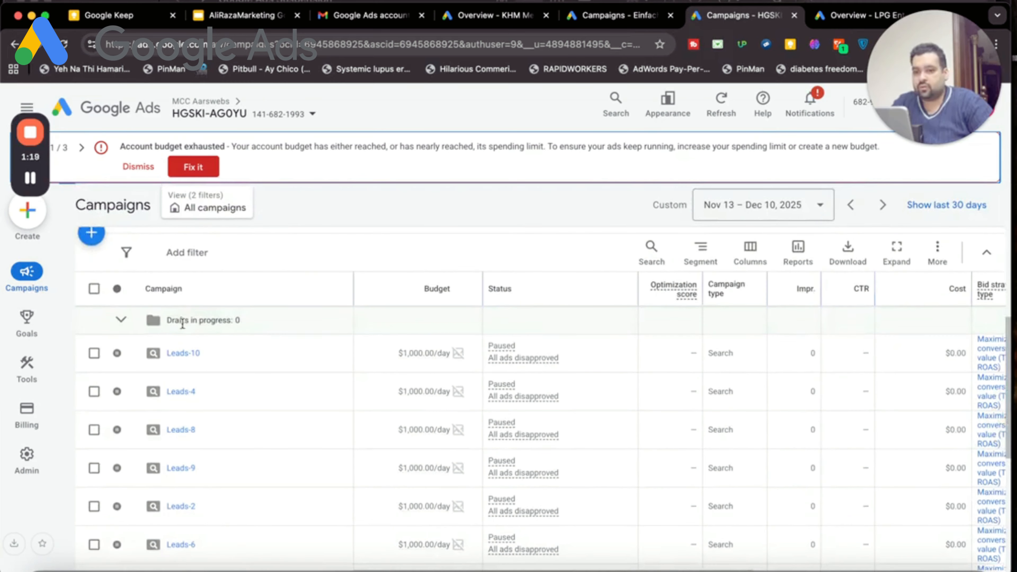
- Open the keywords of Ad group 1 in the Leads-10 campaign and check the first keyword's Quality Score details
click(185, 355)
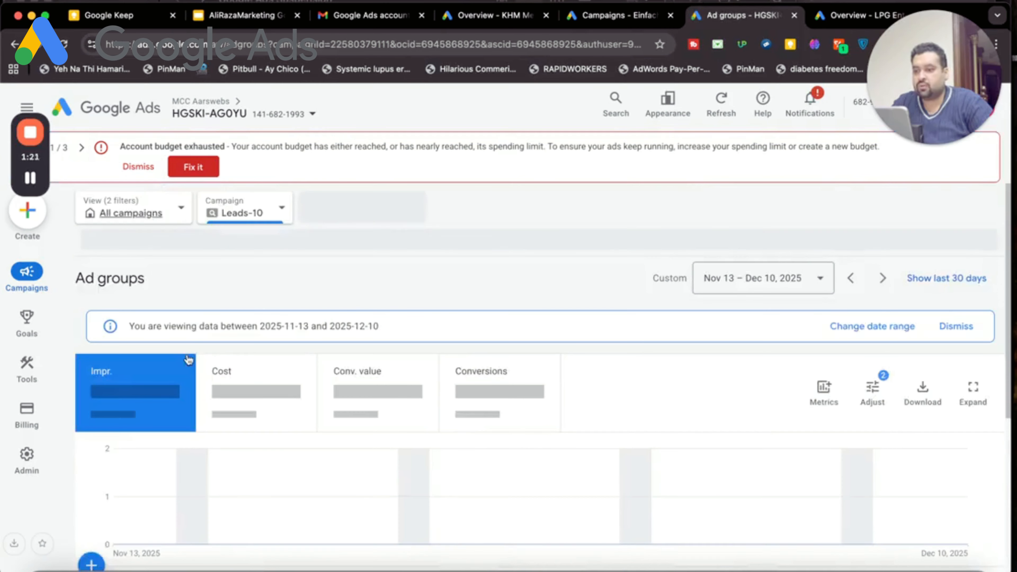
drag(1008, 263, 1007, 448)
click(165, 393)
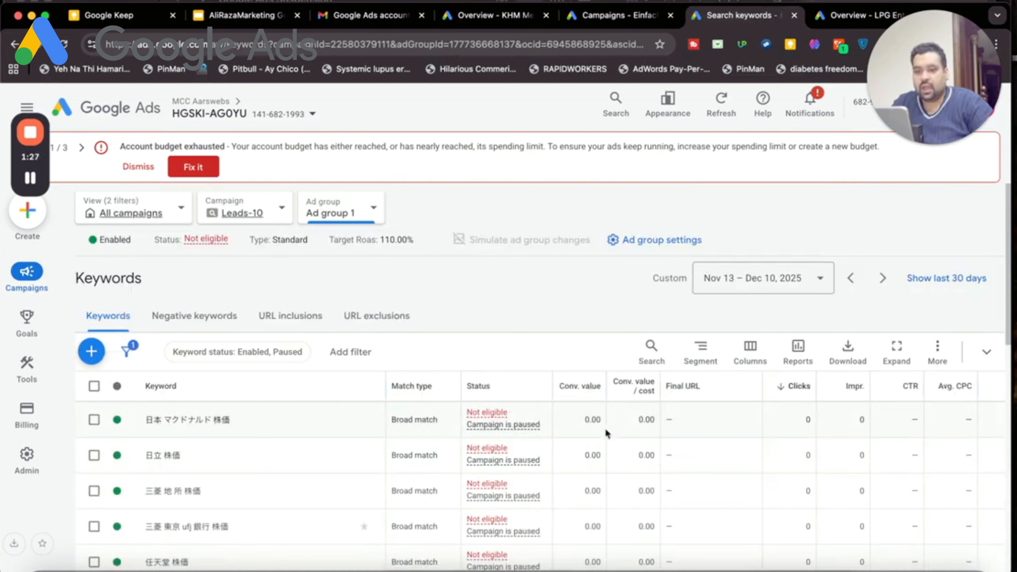
mouse_move(487, 421)
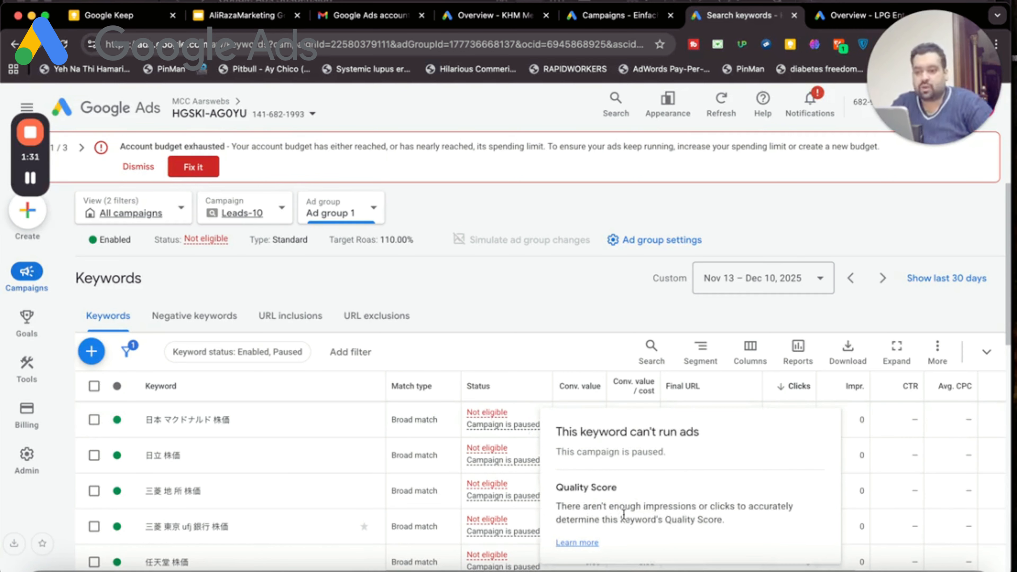
- Switch to the LPG Enterprise LLC account and open its list of campaigns
click(842, 16)
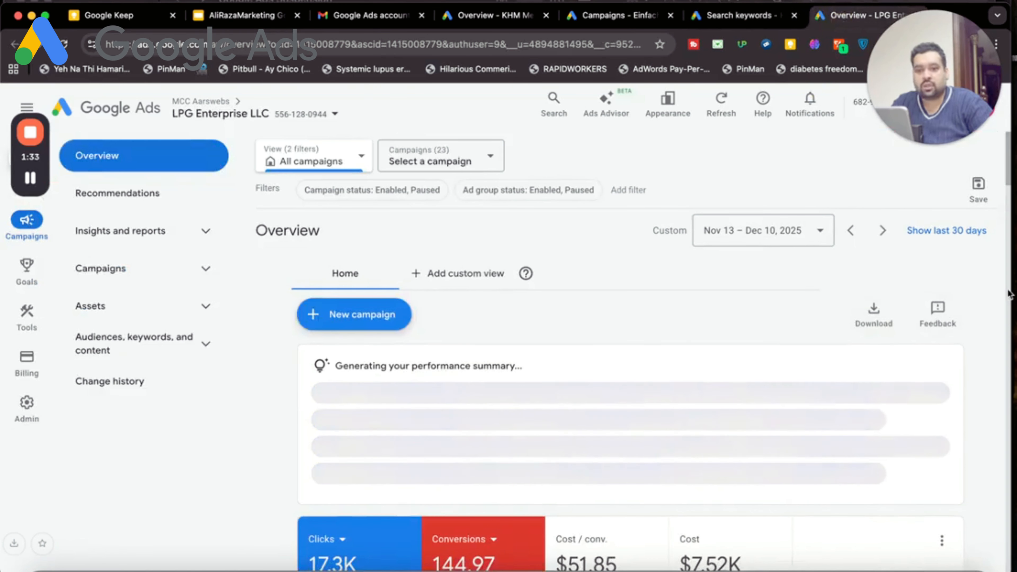
click(161, 269)
click(127, 343)
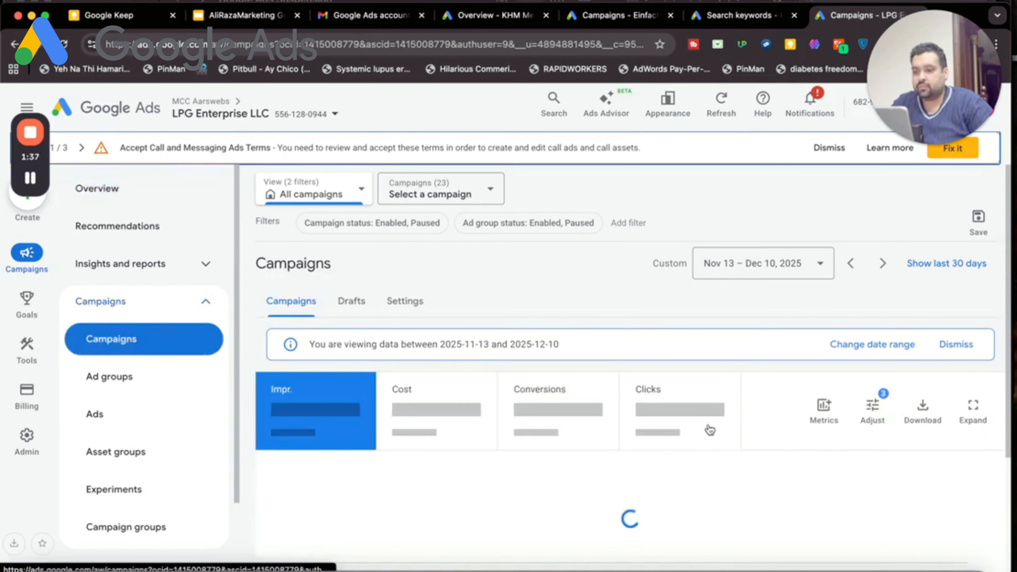
scroll(993, 360, down, 5)
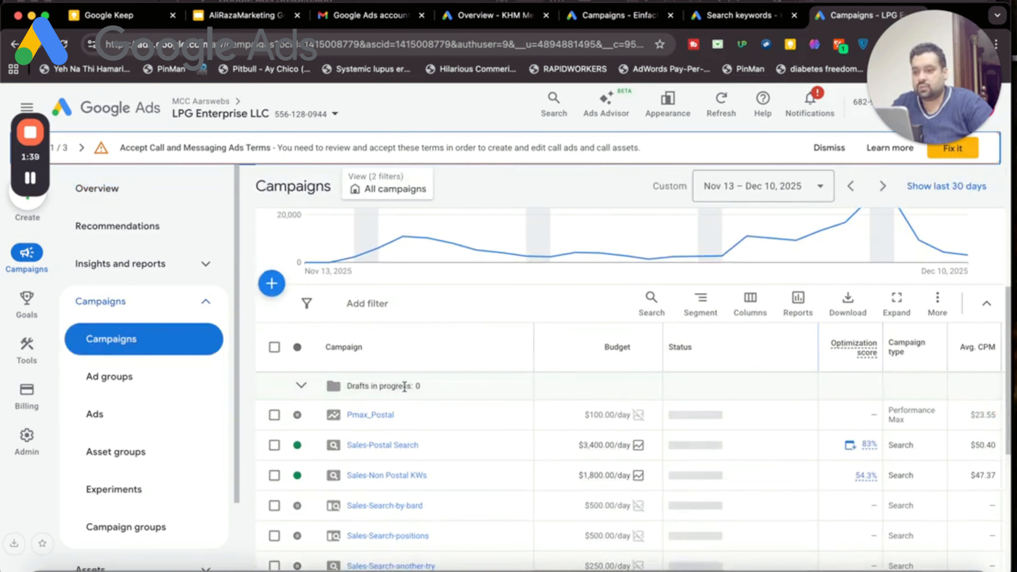
- Open the keywords of the Sales-Postal Search campaign and check the Quality Score details of "usps jobs"
click(366, 448)
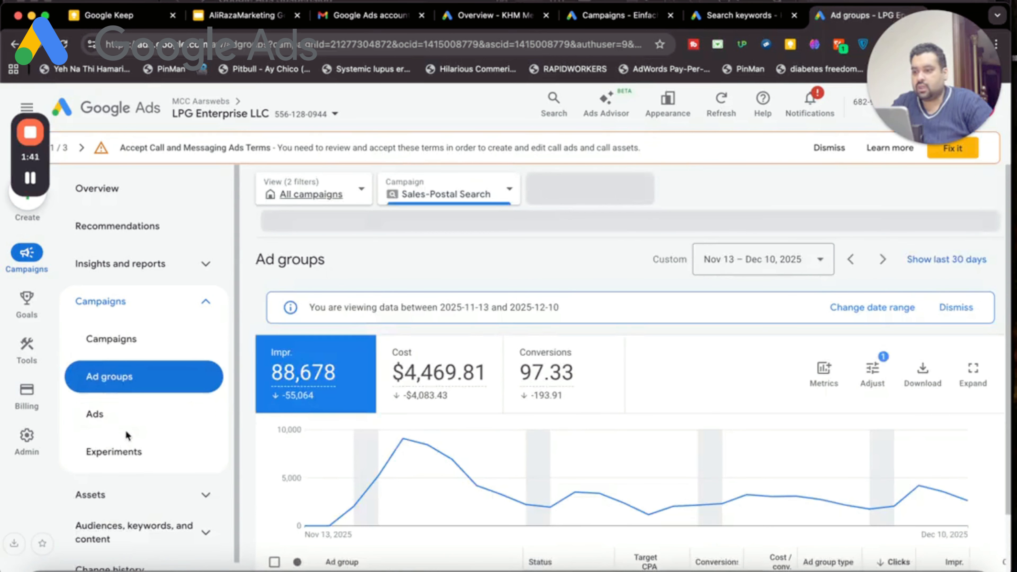
click(205, 535)
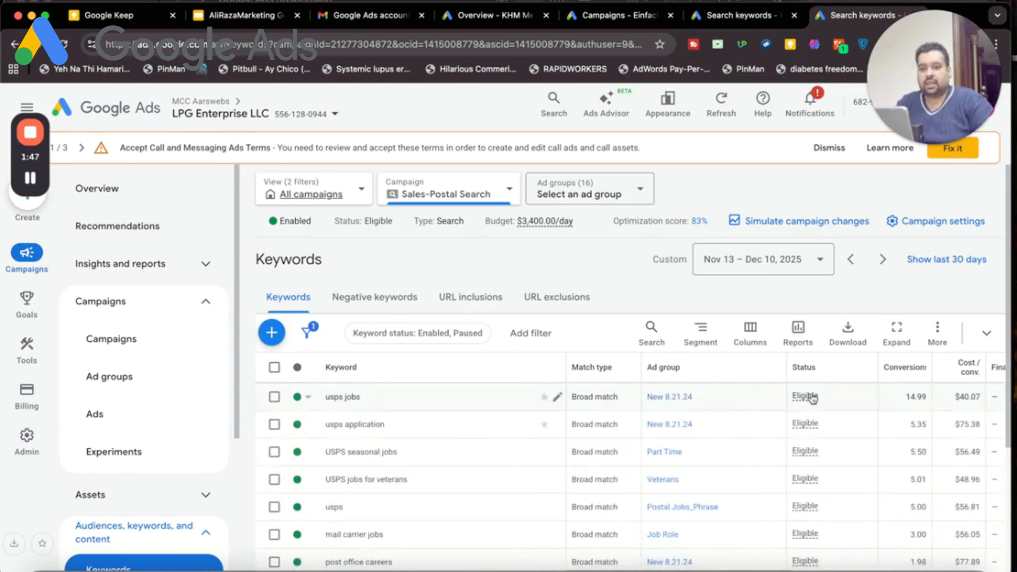
mouse_move(813, 399)
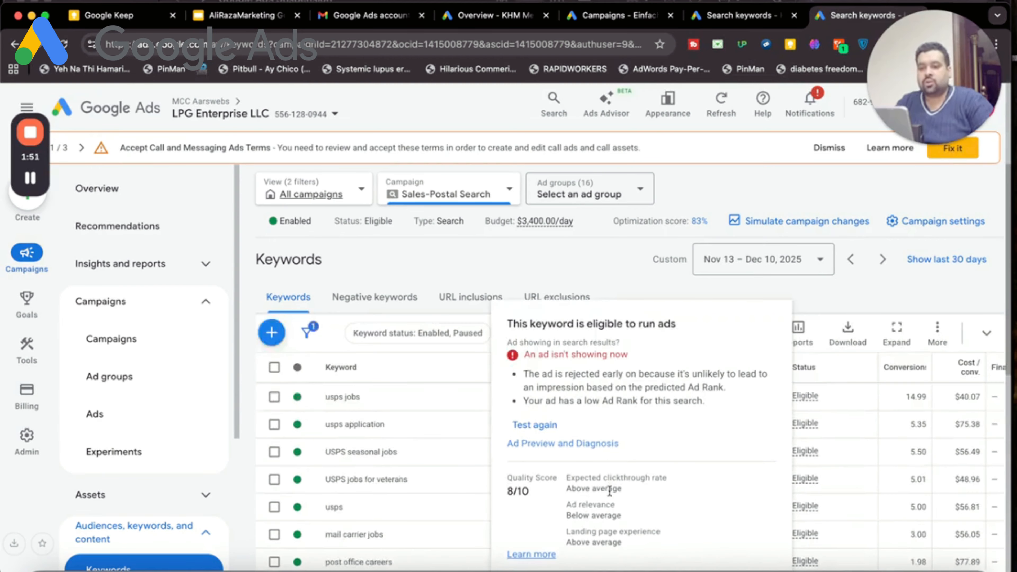
- Switch to the Google Slides presentation and extend slide 21's body text with "Gown done. May Eventually Increase your CPC."
click(266, 16)
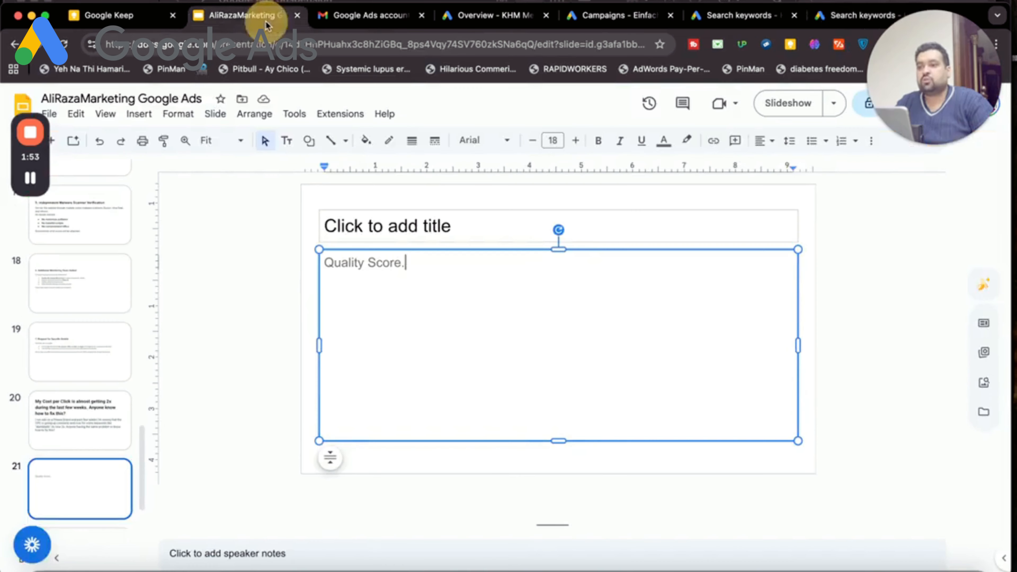
text(Gown do)
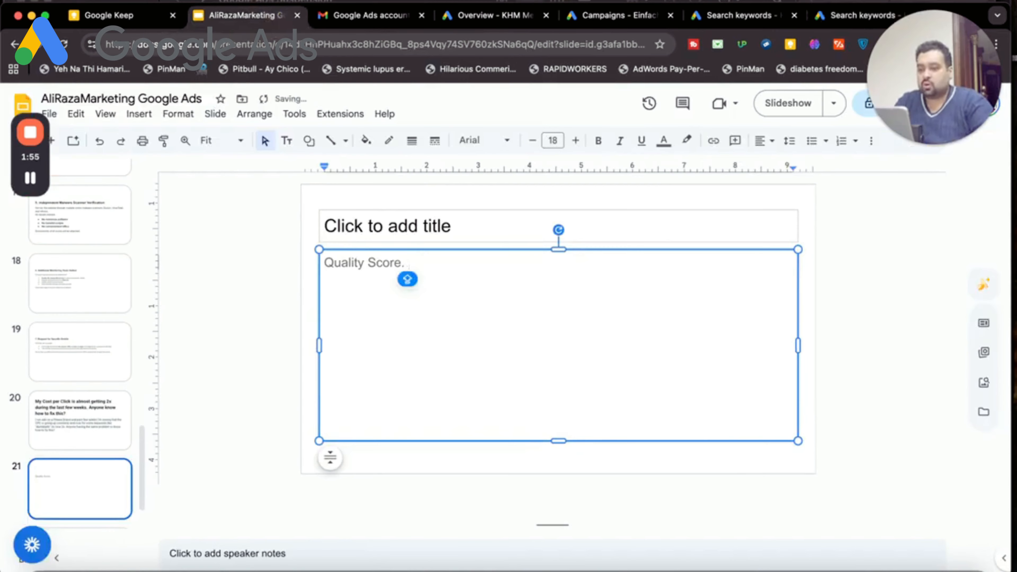
text(ne.)
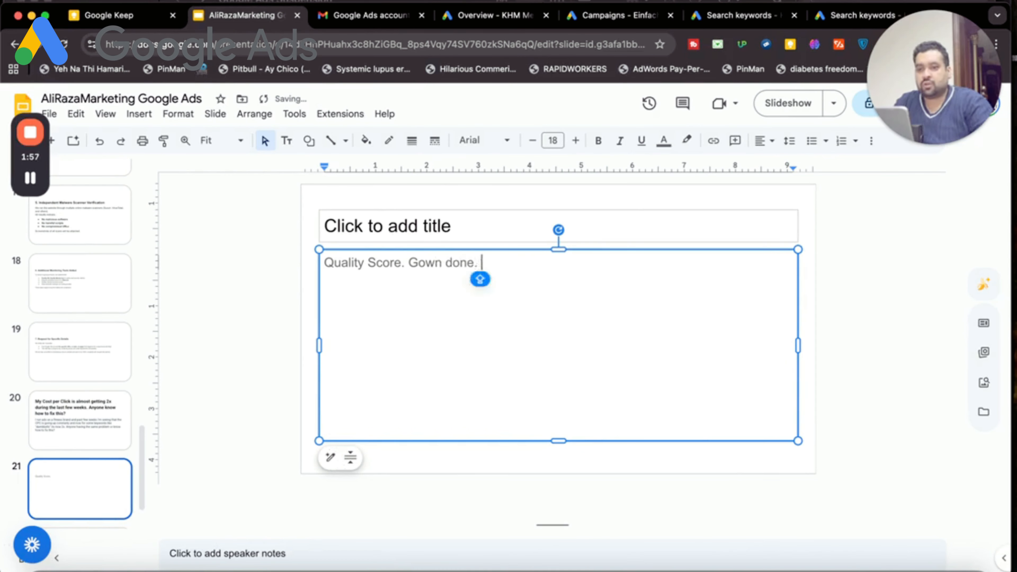
text( May Eventually Increa)
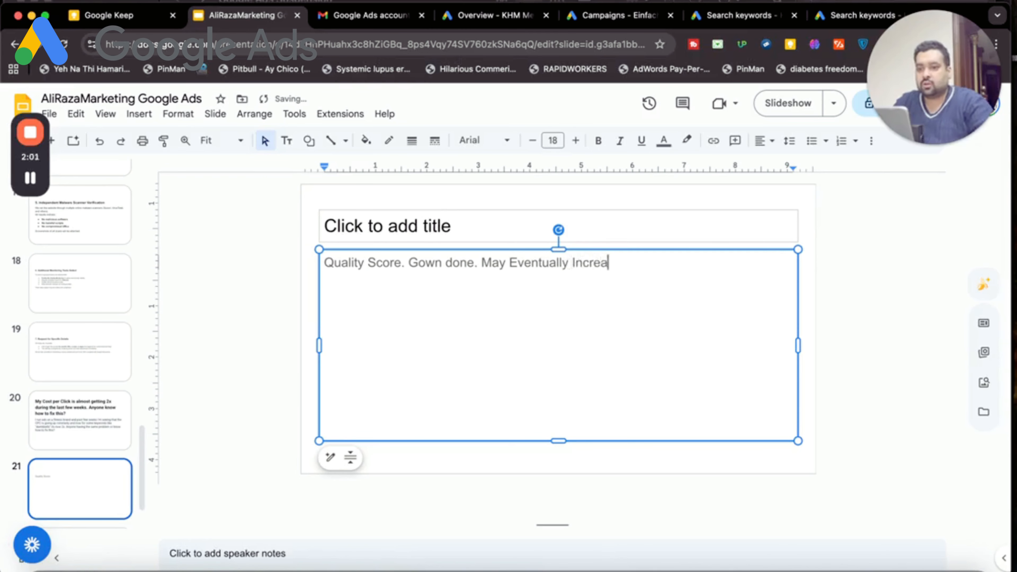
text(se your CP)
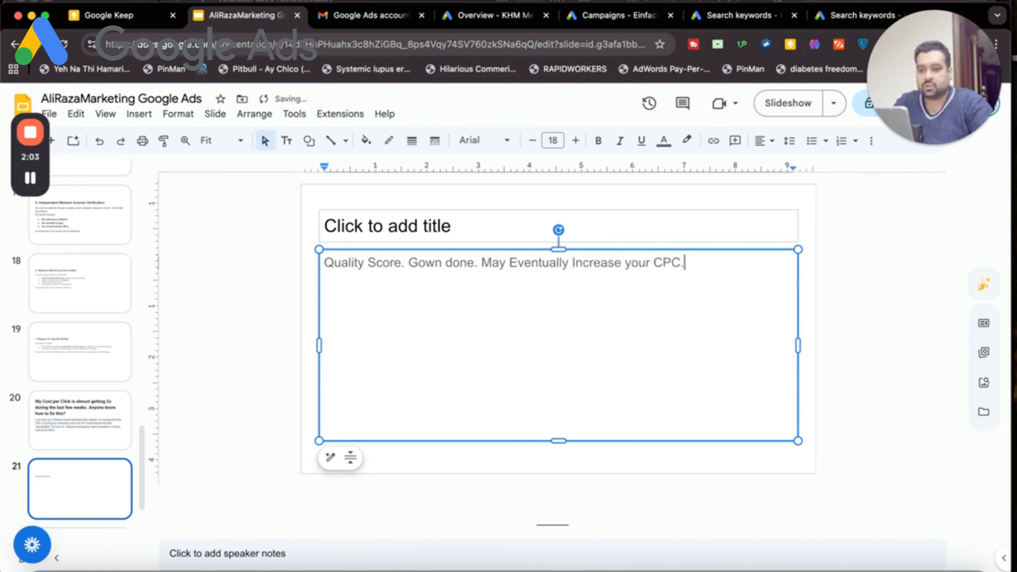
text(C.)
key(Return)
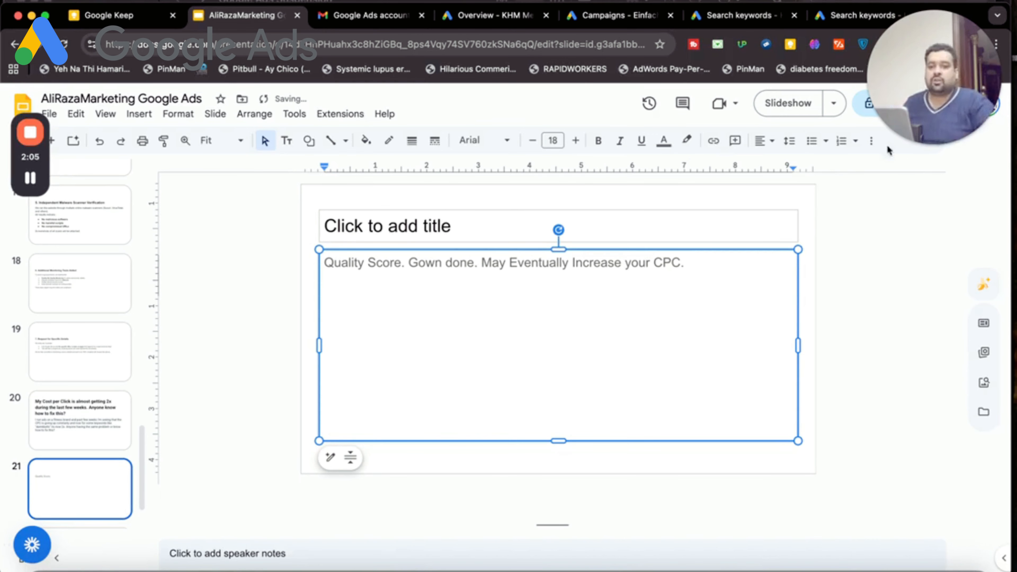
- Add the line "Seasonal Demand." below the Quality Score line in the slide's body text
click(937, 145)
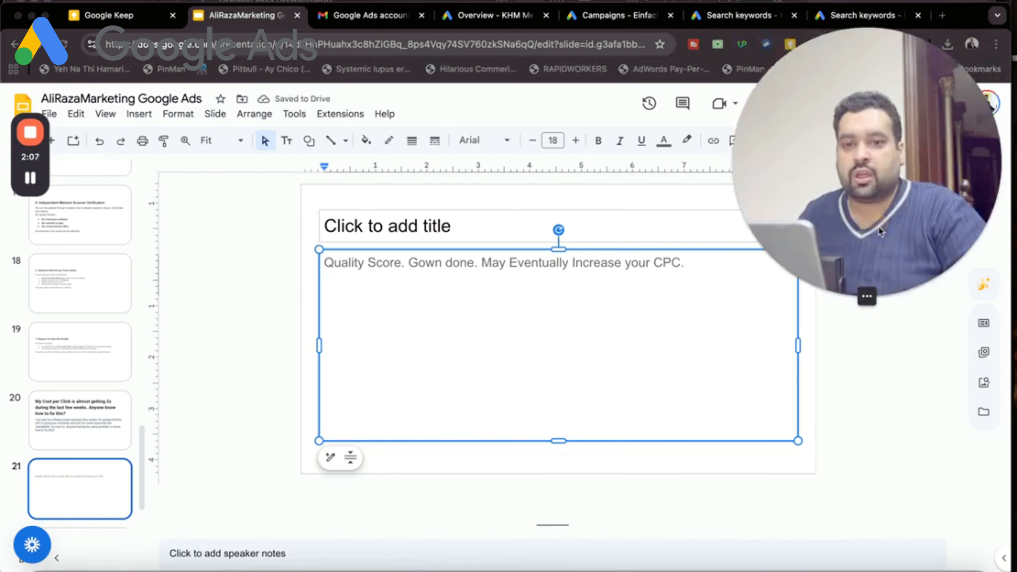
click(619, 321)
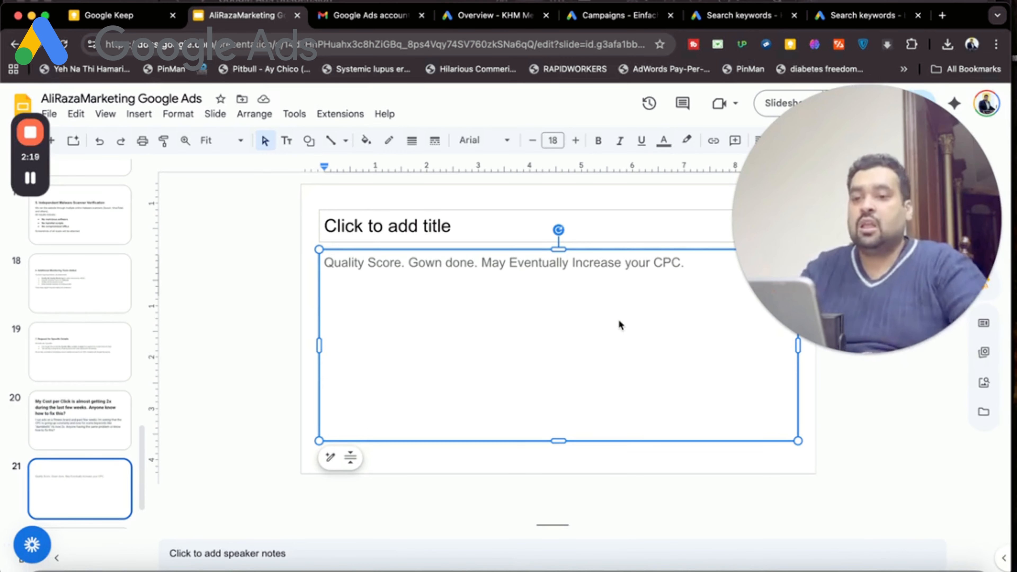
key(Return)
text(S)
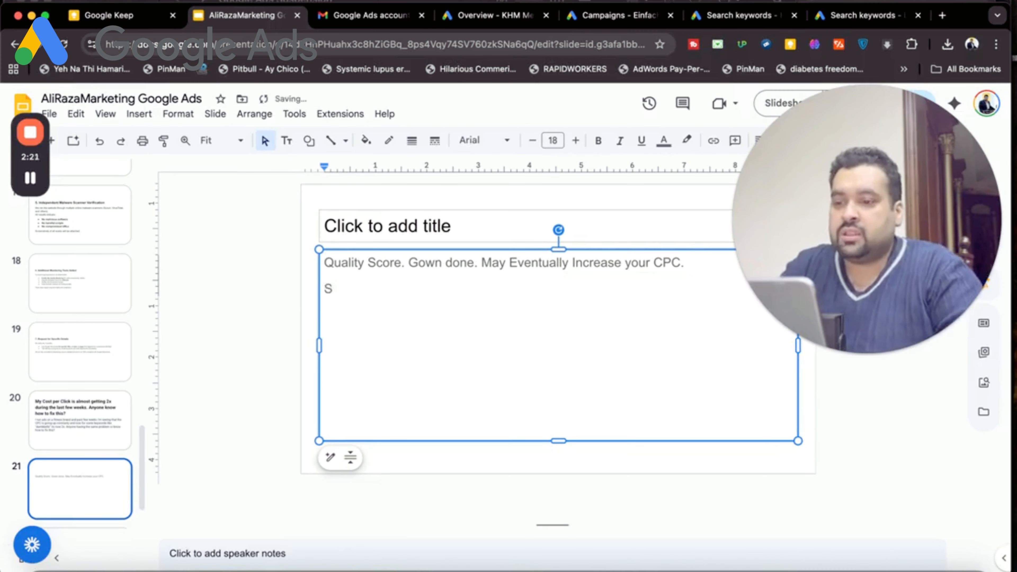
text(easonal De)
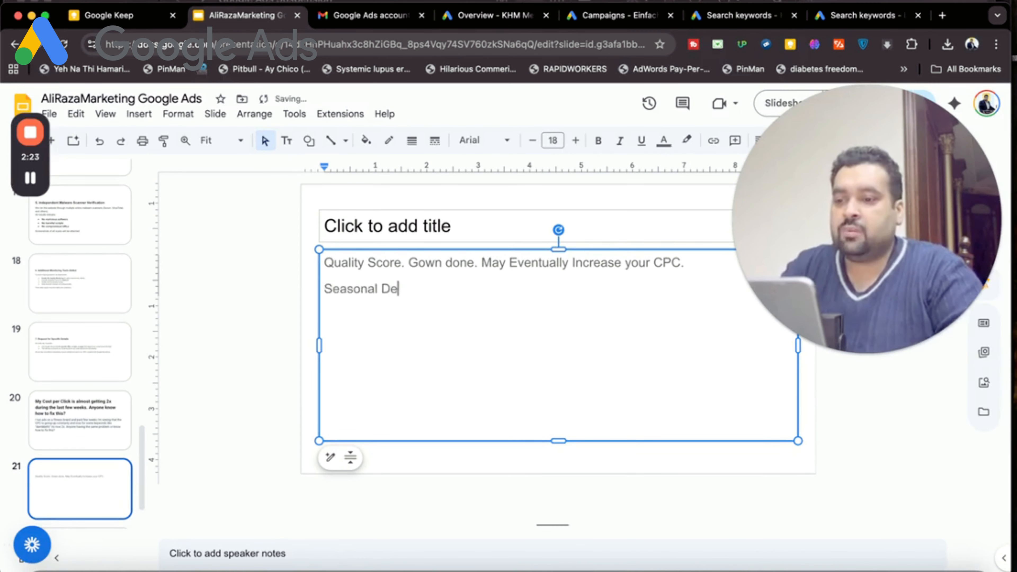
text(mand.)
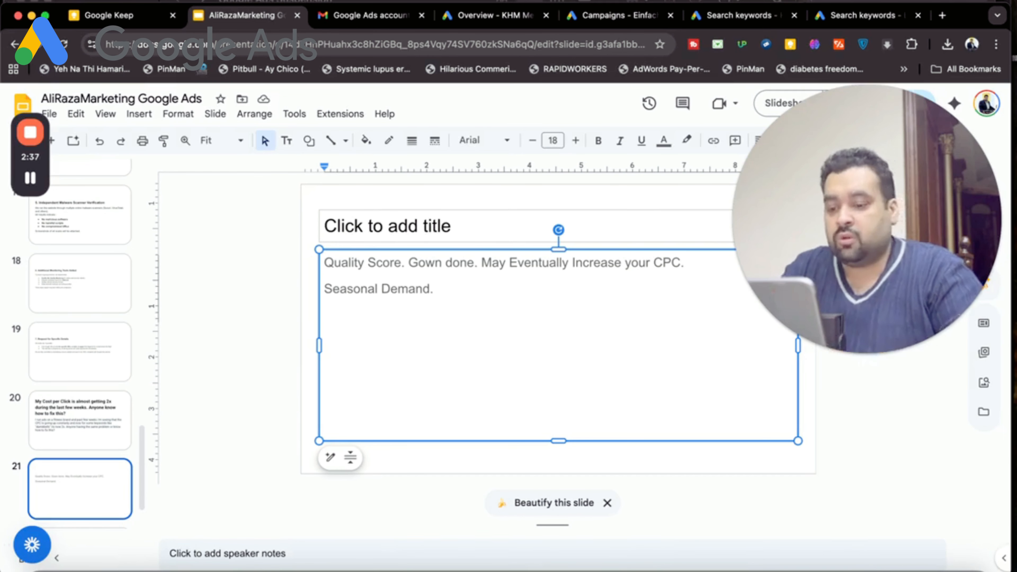
- Start a third line with "Competit" and extend the second line to "Seasonal Demand with more competitor running the same ads."
text(Competit)
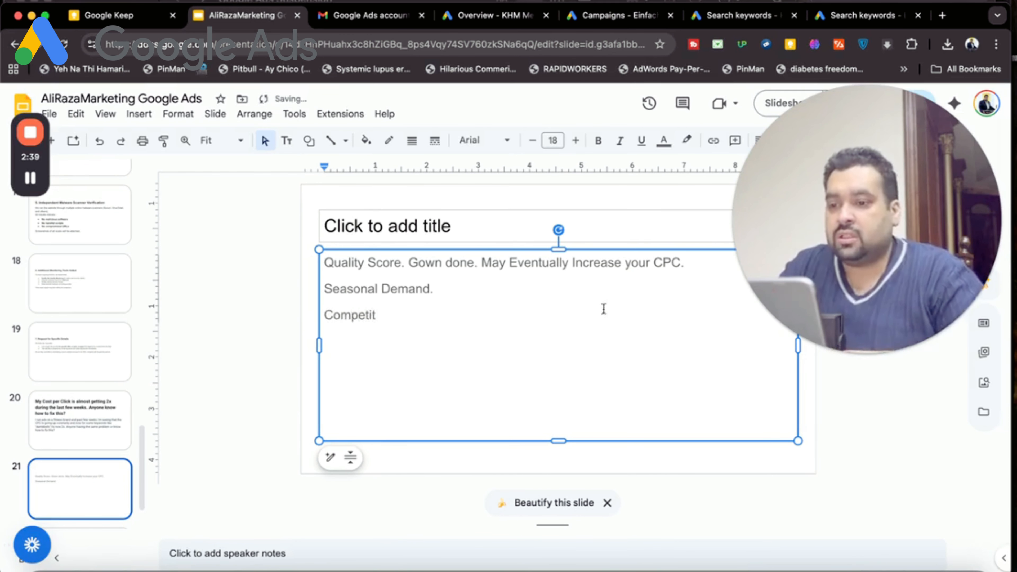
click(560, 304)
key(BackSpace)
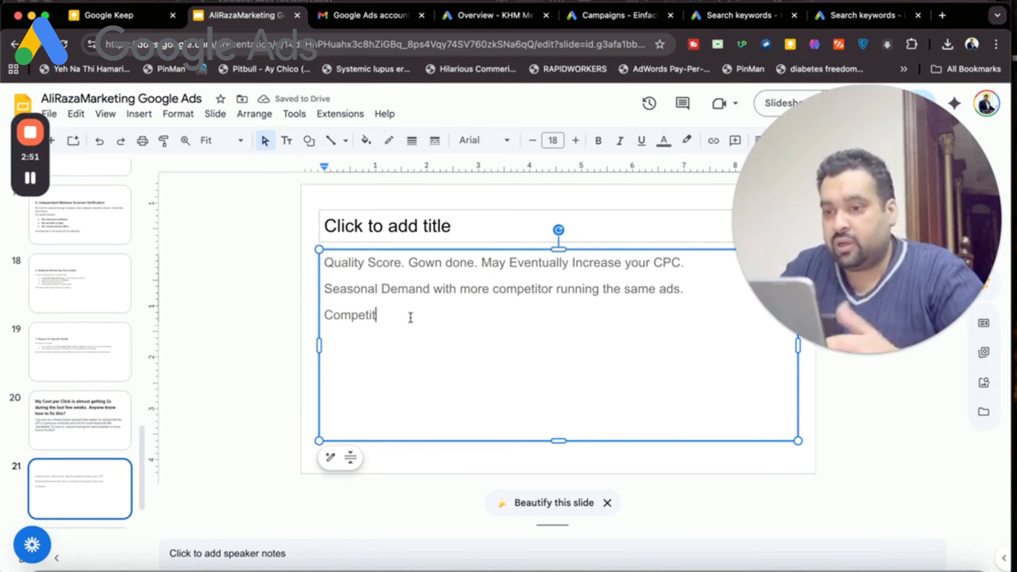
- Replace "Competit" with "CTR has suddenly dropped?" and add the line "Impression share." below it
drag(387, 316, 326, 317)
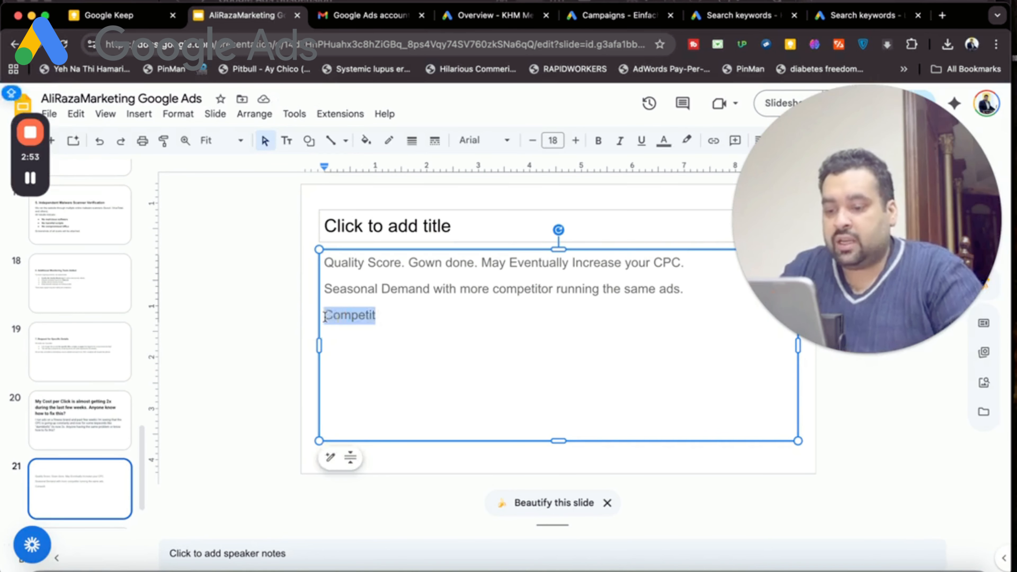
text(C)
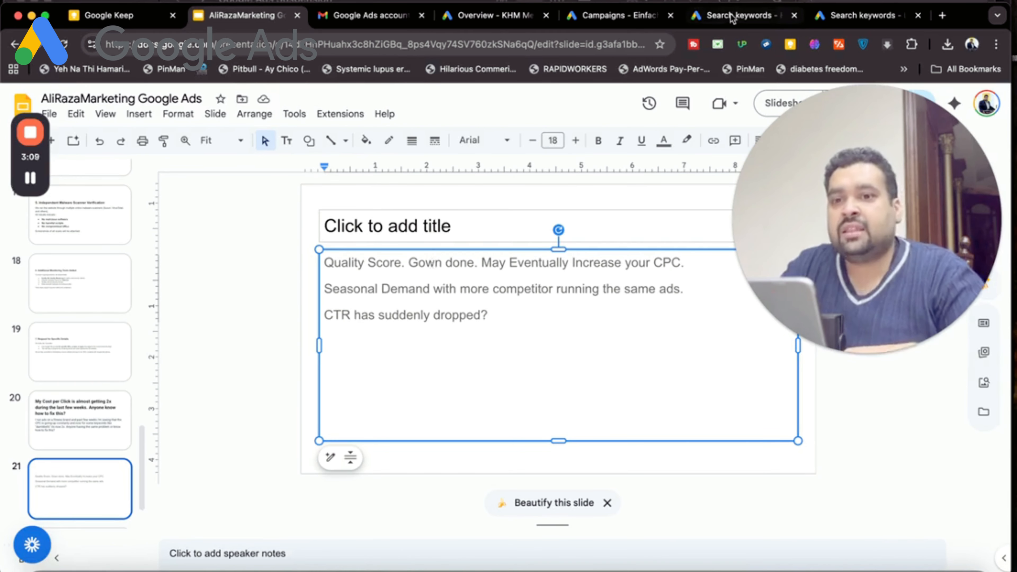
key(Return)
text(Imp)
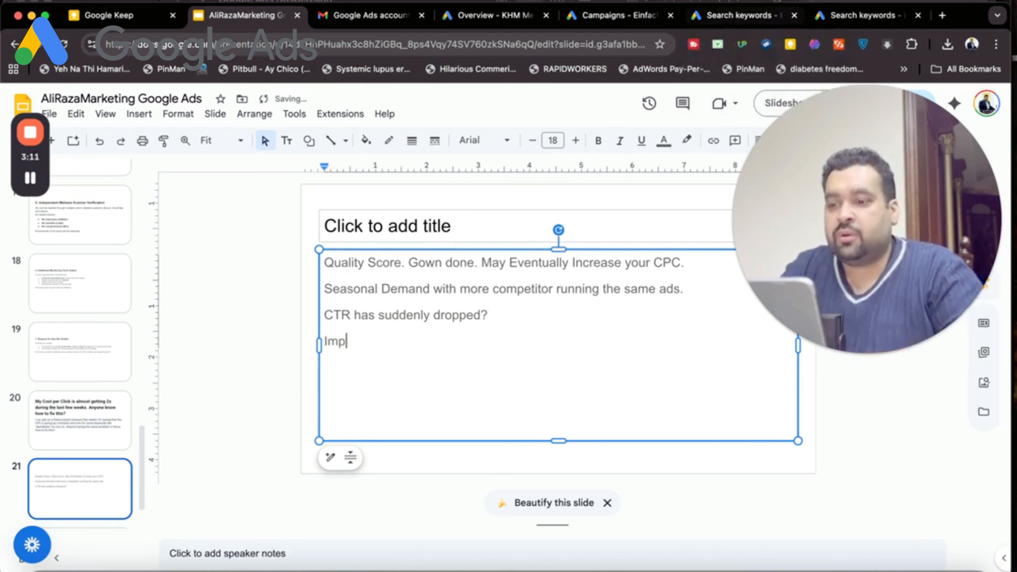
text(ression share.)
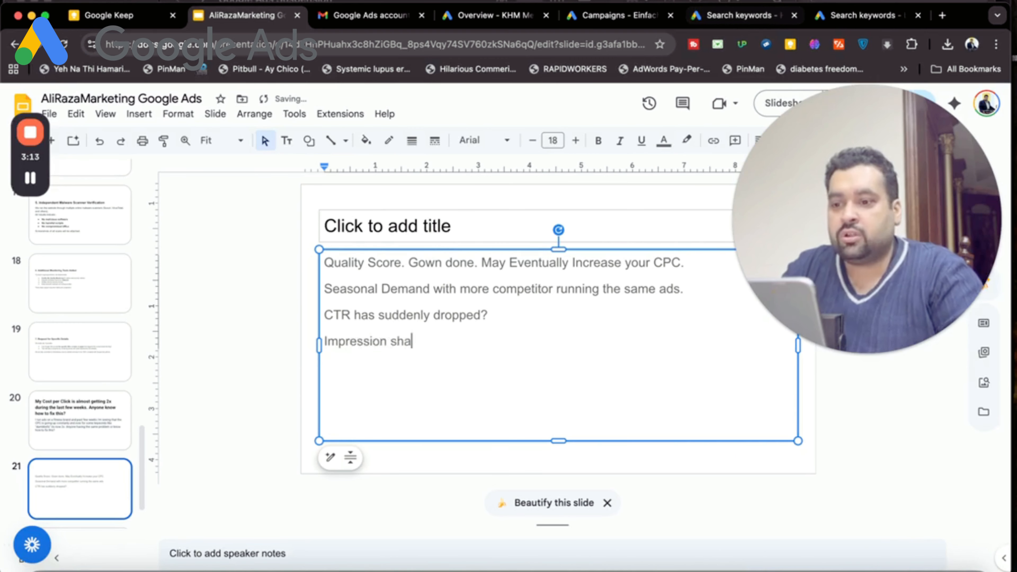
- Return to the LPG Enterprise LLC account in Google Ads and show Avg. target CPA on the Sales-Postal Search campaign's performance chart
click(757, 17)
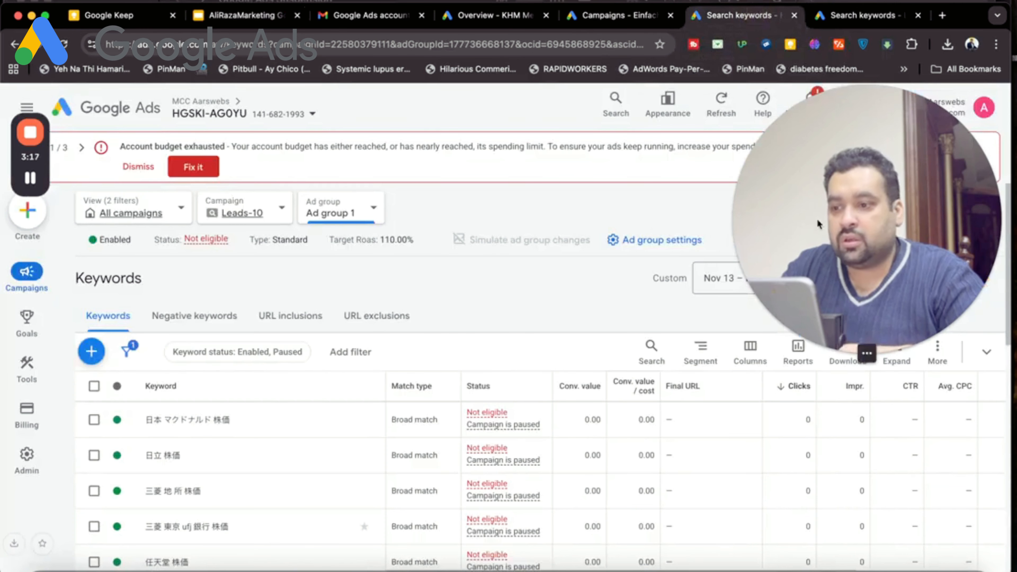
click(824, 25)
drag(696, 320, 857, 320)
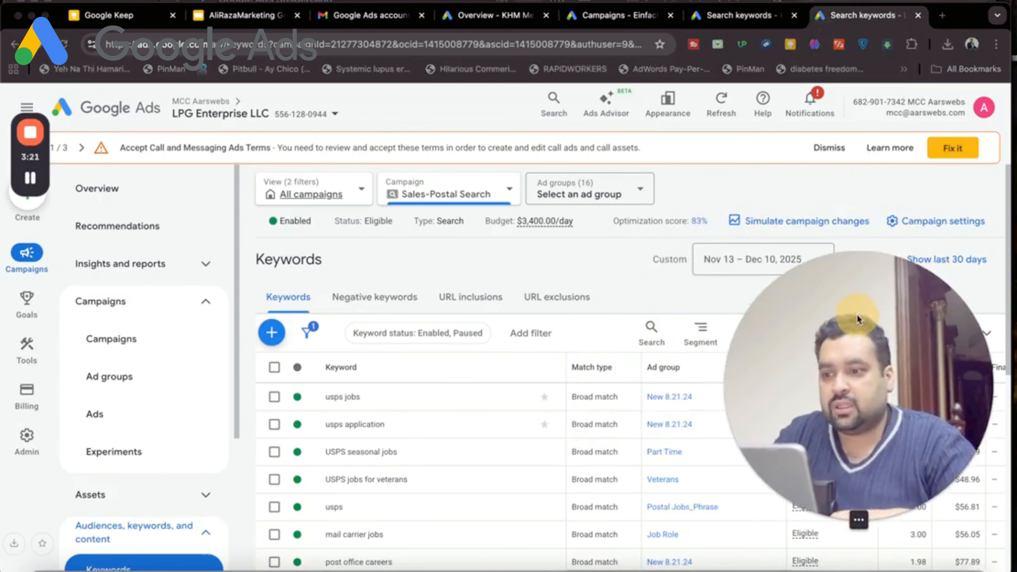
click(129, 339)
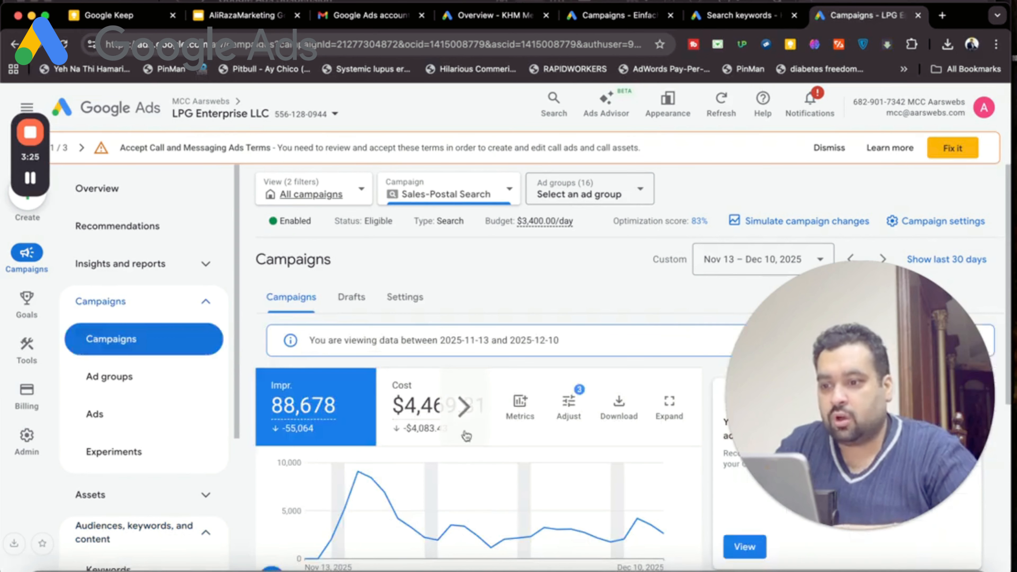
click(461, 406)
click(462, 406)
click(462, 414)
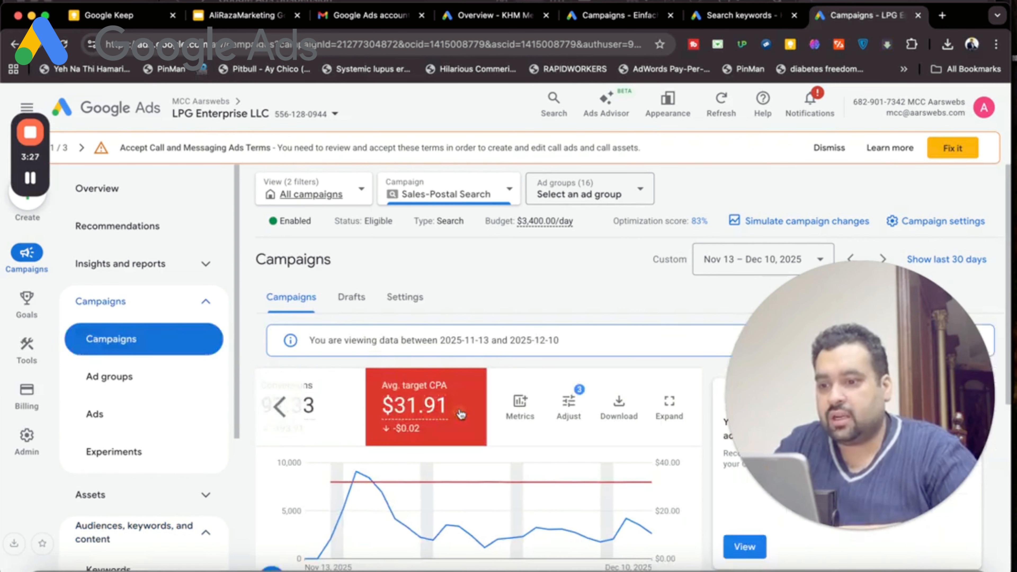
- Expand the Sales-Postal Search performance chart to full width and look over its chart type options
click(668, 403)
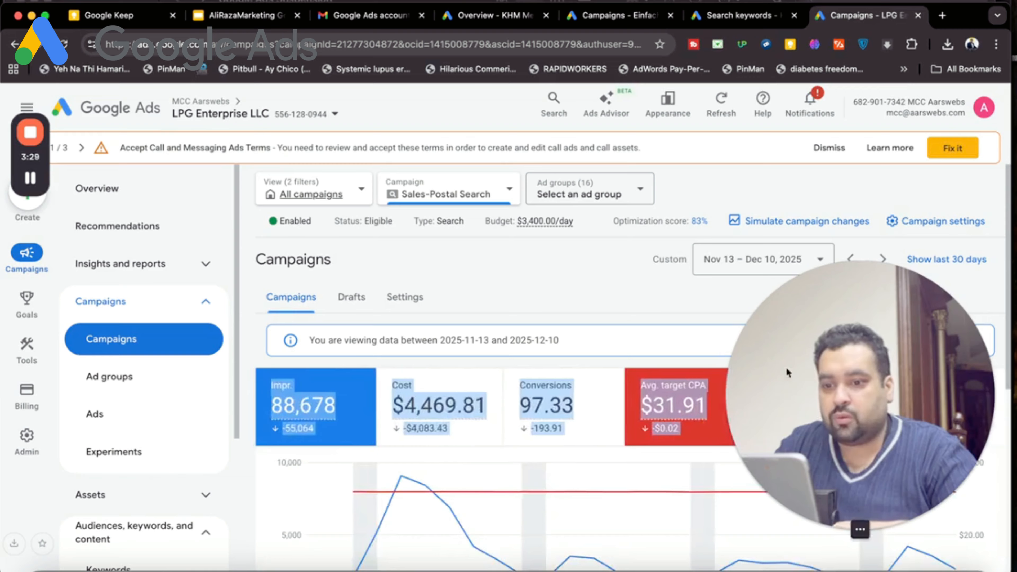
drag(787, 366, 120, 239)
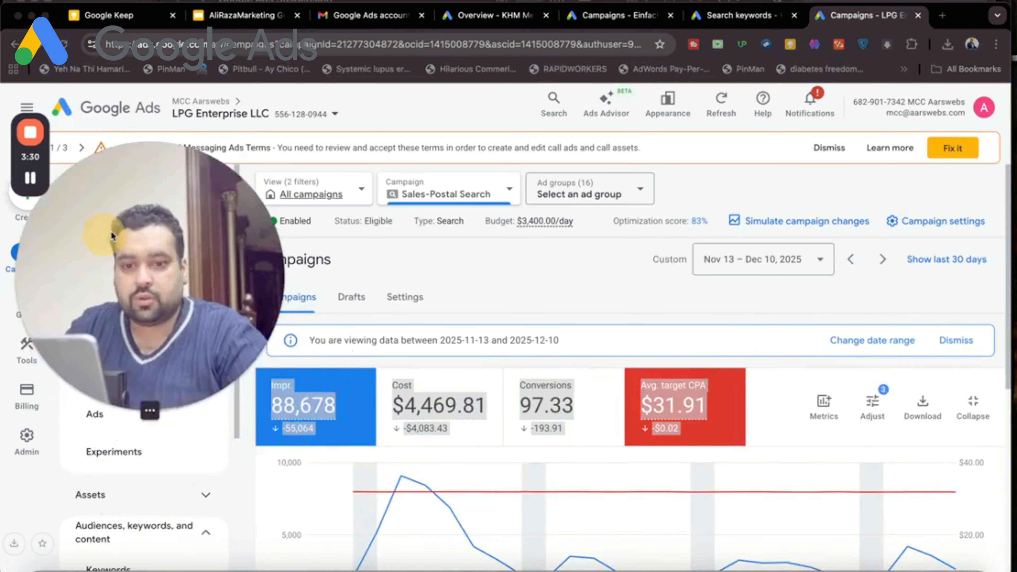
click(873, 403)
mouse_move(921, 451)
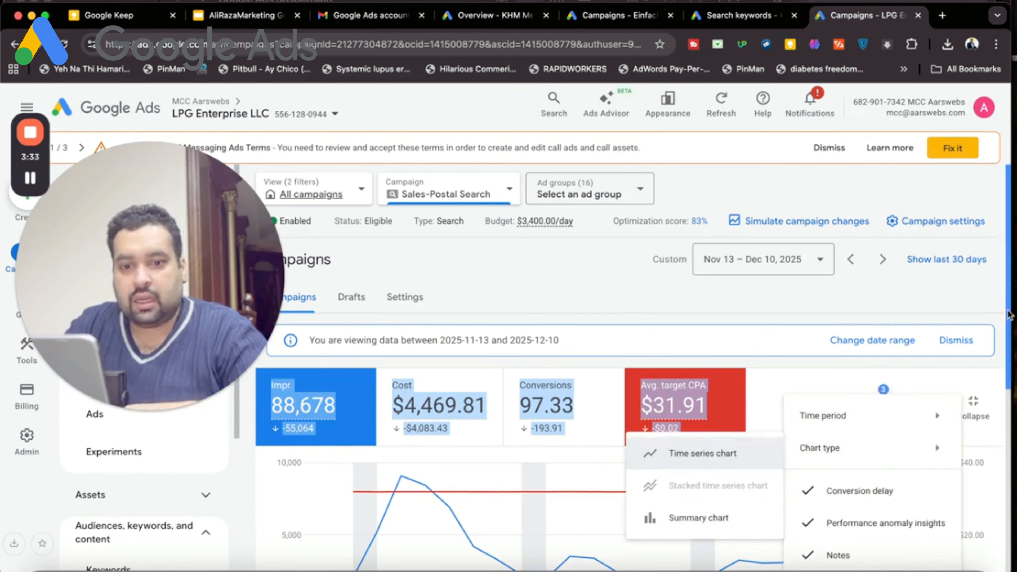
scroll(976, 444, down, 5)
click(974, 443)
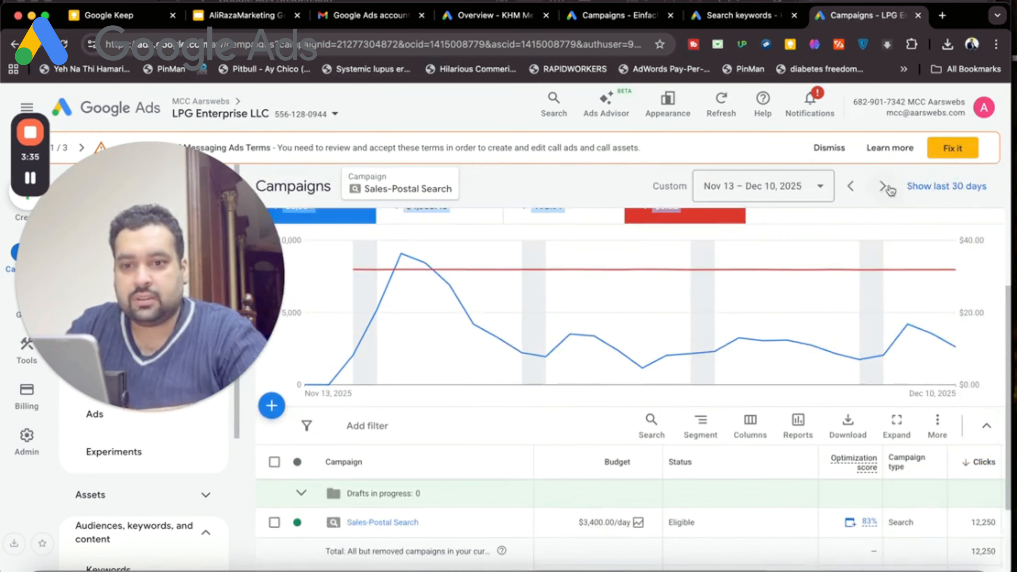
scroll(999, 248, up, 3)
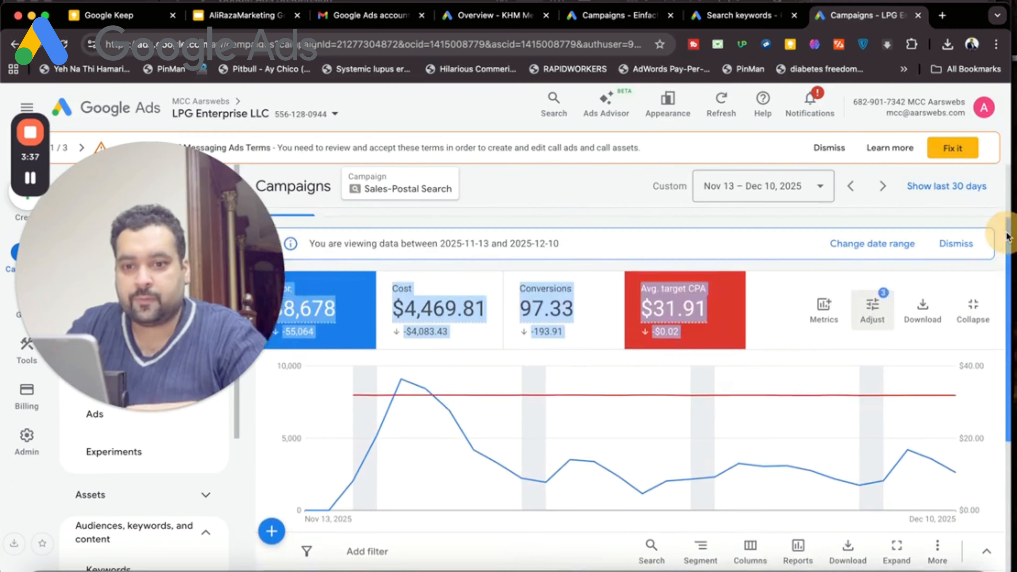
- Add the Search impr. share metric to the performance chart and plot it alongside the other metrics
click(824, 308)
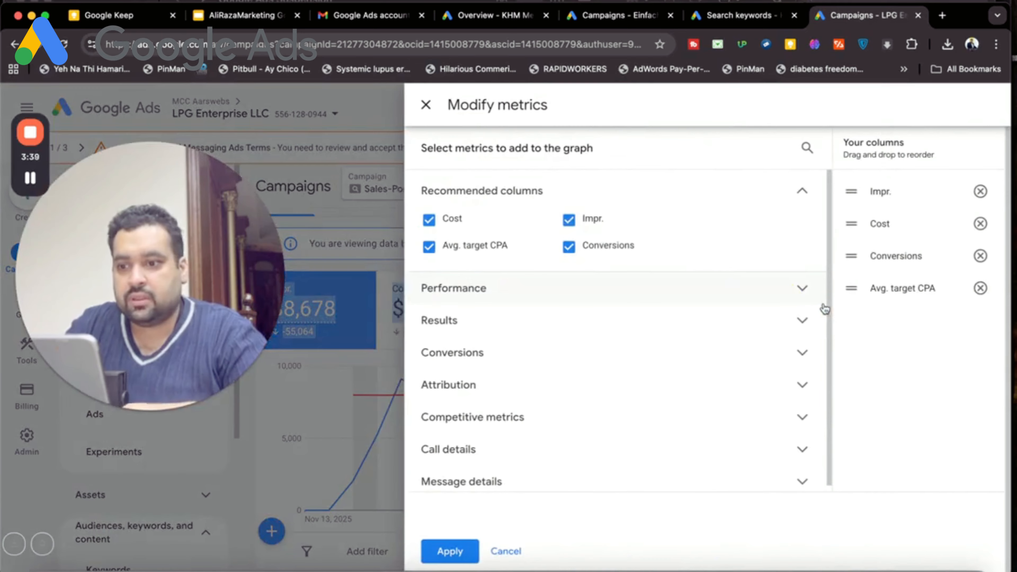
scroll(825, 401, down, 1)
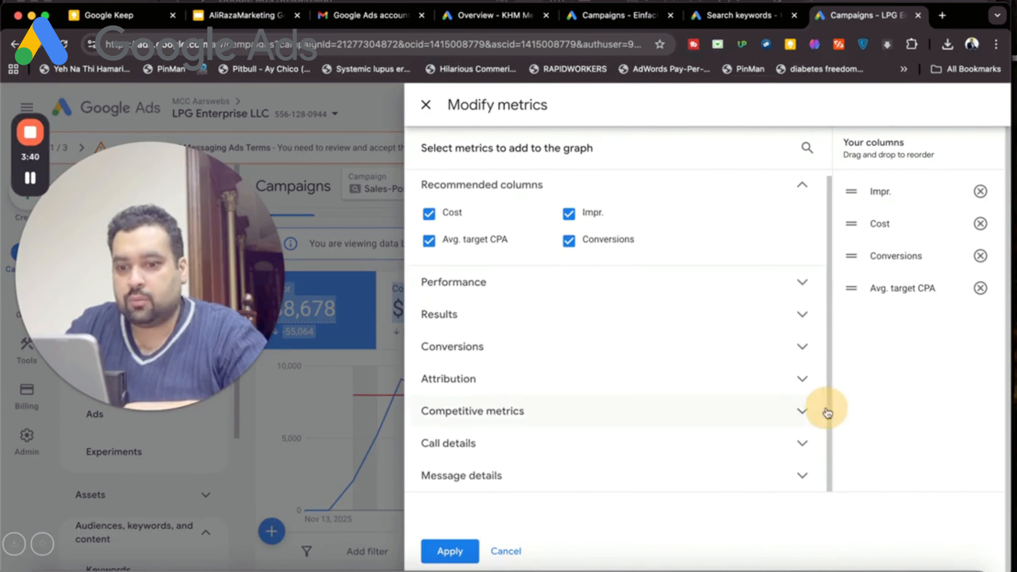
click(807, 475)
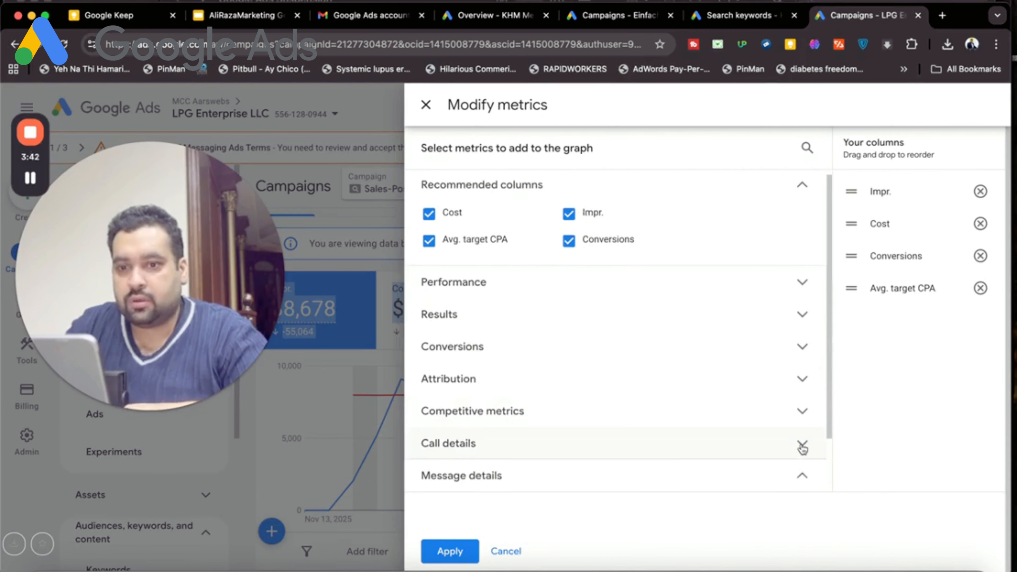
click(807, 149)
text(im)
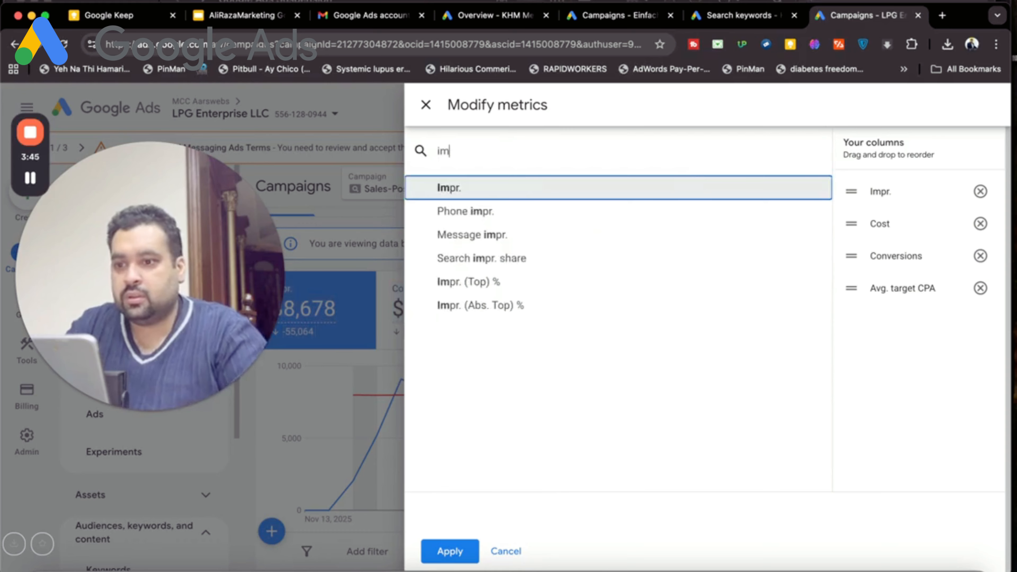
click(534, 260)
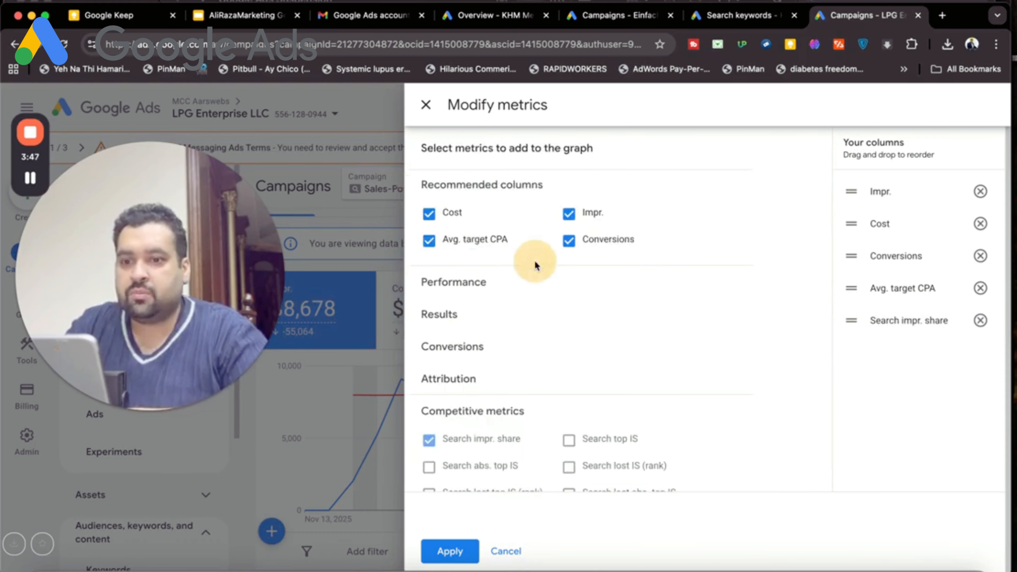
click(450, 551)
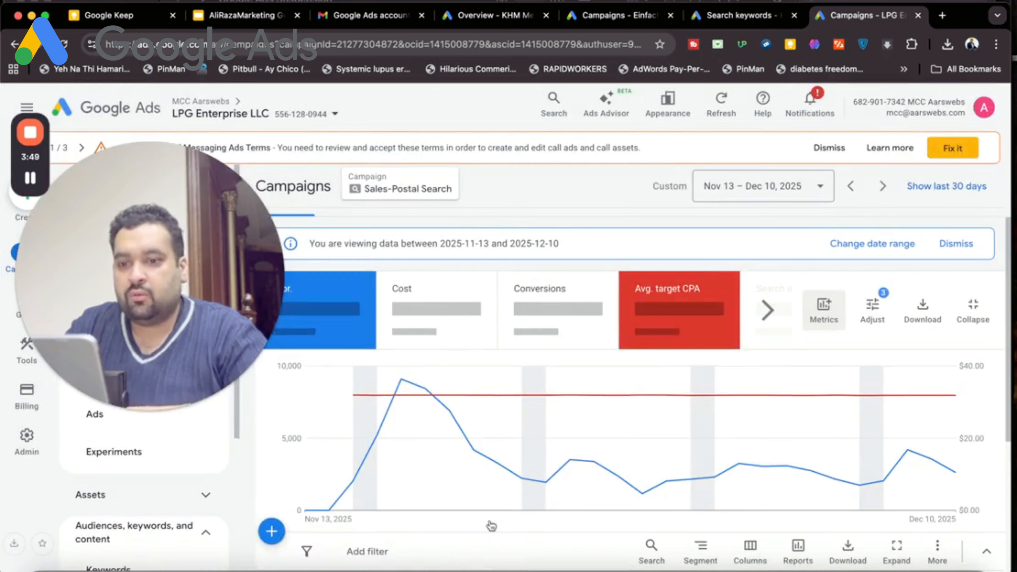
click(766, 310)
click(763, 309)
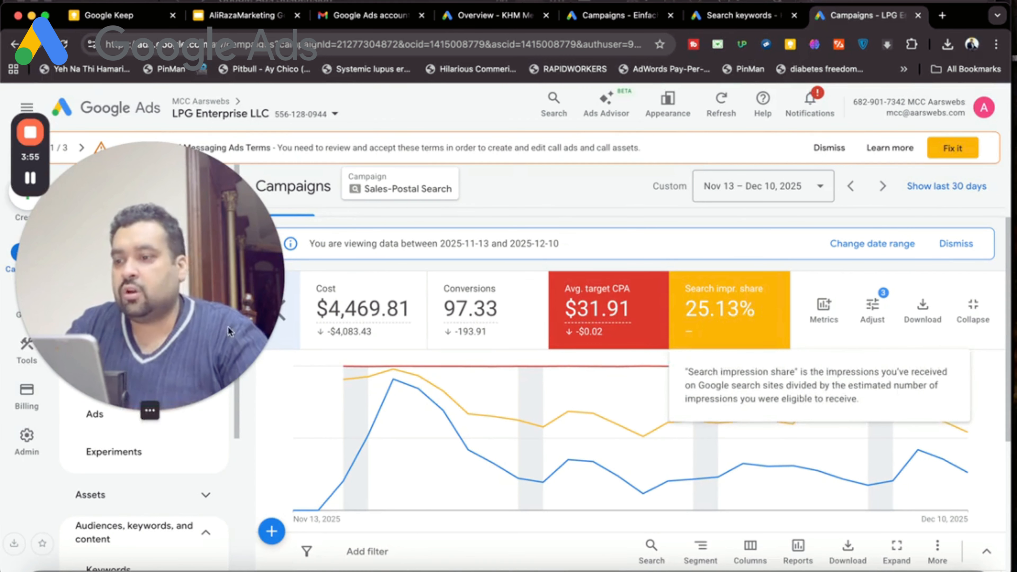
- Search the account's pages for "auct" and open the Auction insights report for the Sales-Postal Search campaign
scroll(229, 332, left, 5)
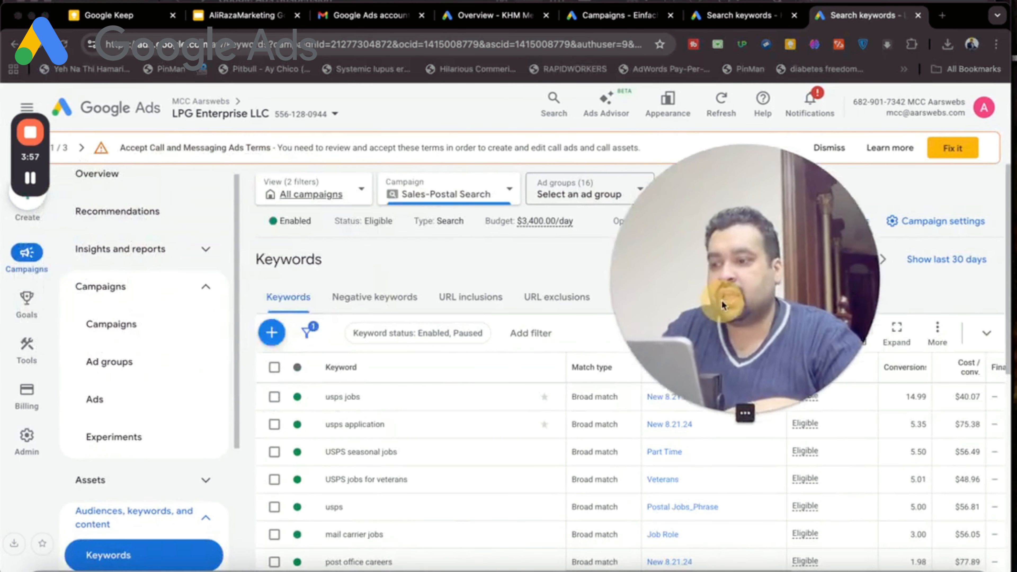
click(553, 101)
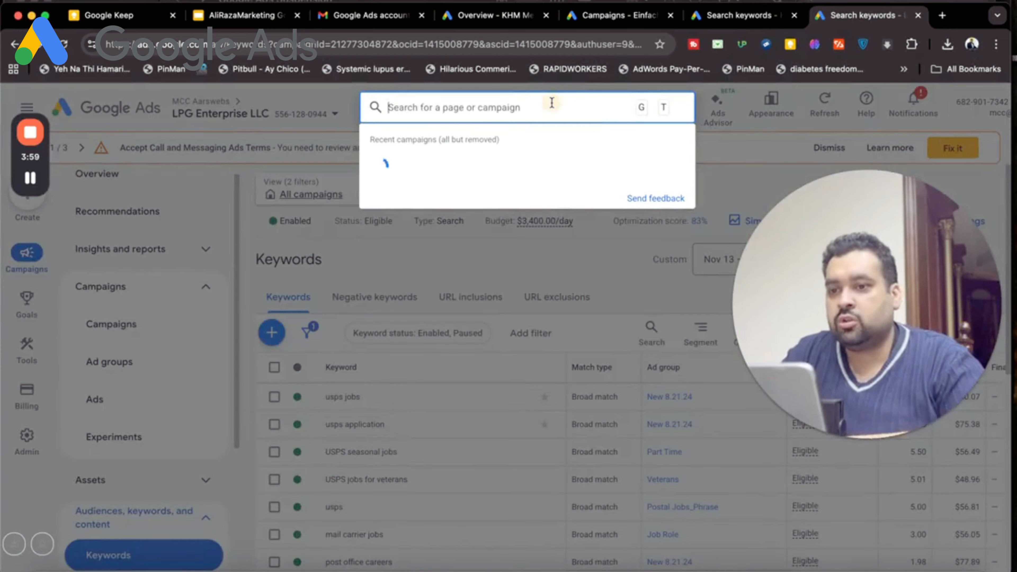
text(aud)
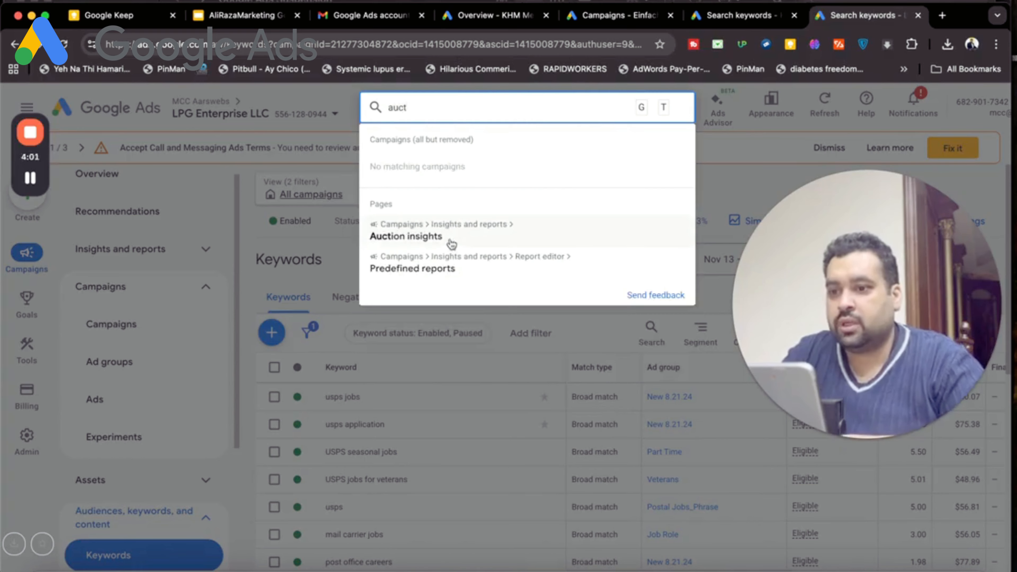
click(447, 242)
- Return to the Google Slides presentation and add the line "And also look for auction insights" below "Impression share."
click(272, 21)
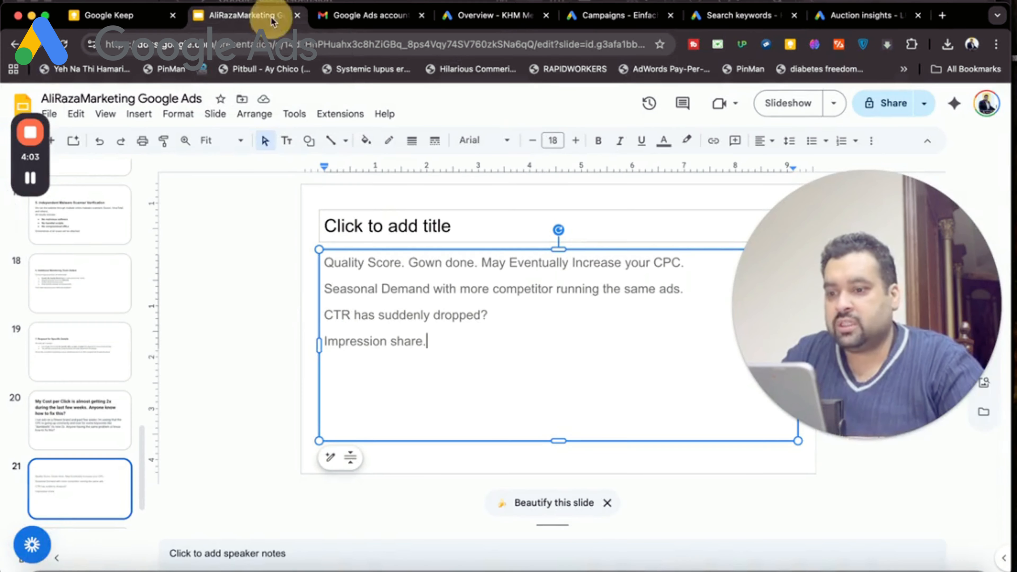
key(Return)
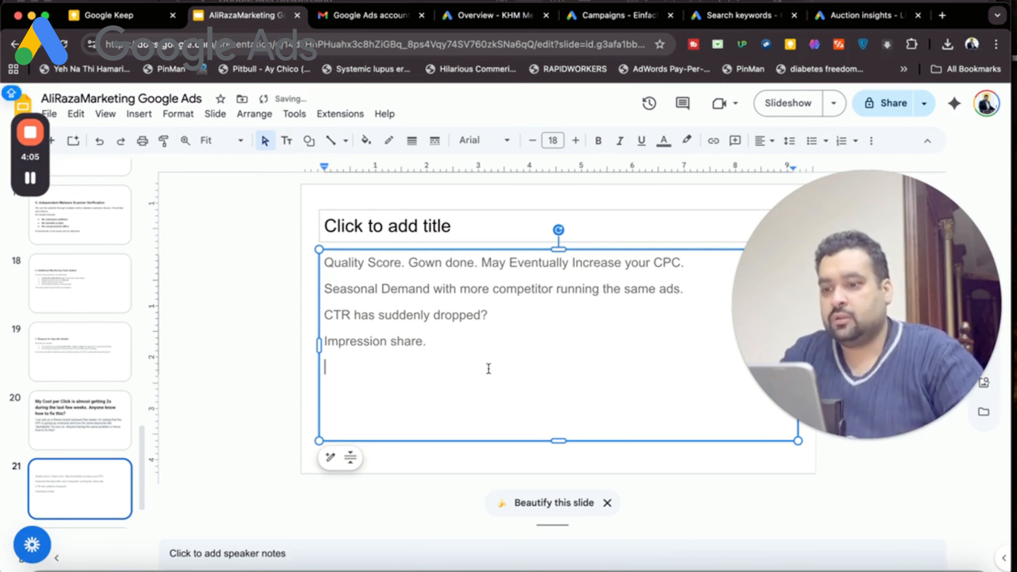
text(A)
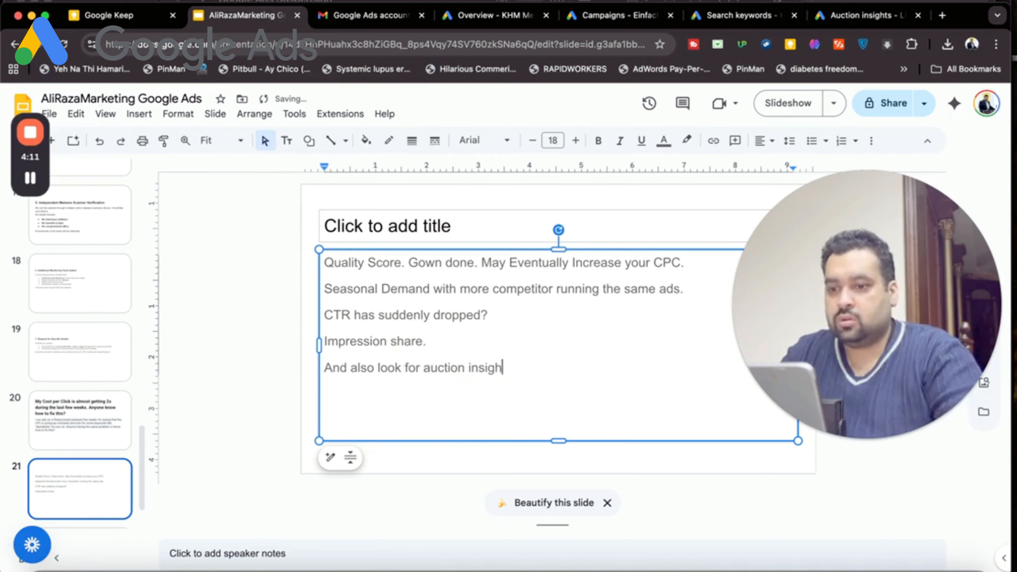
- Reword the "Impression share." line as "Look for search Impression share to be gone down or not."
click(326, 341)
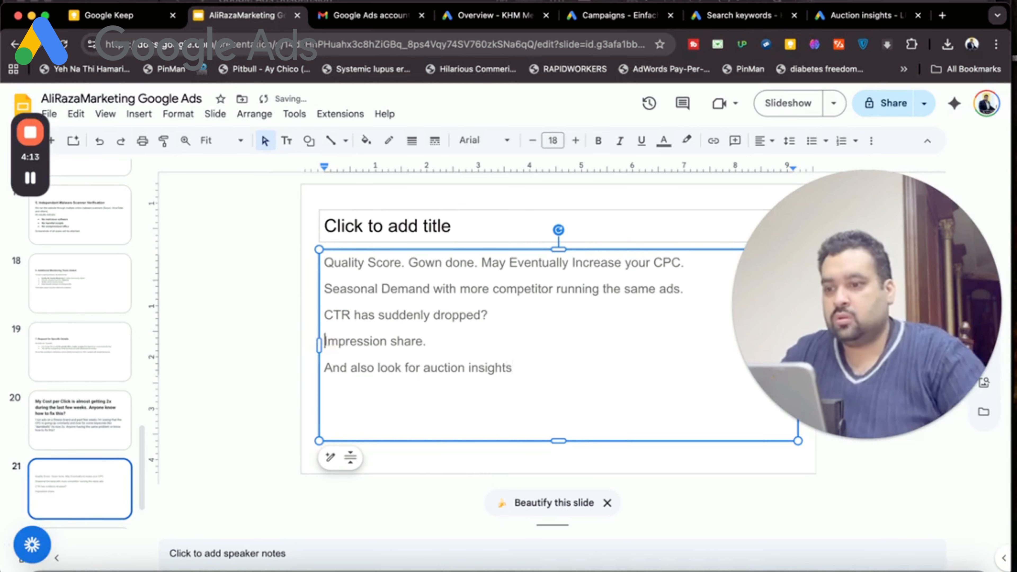
text(Look for s)
text(earch)
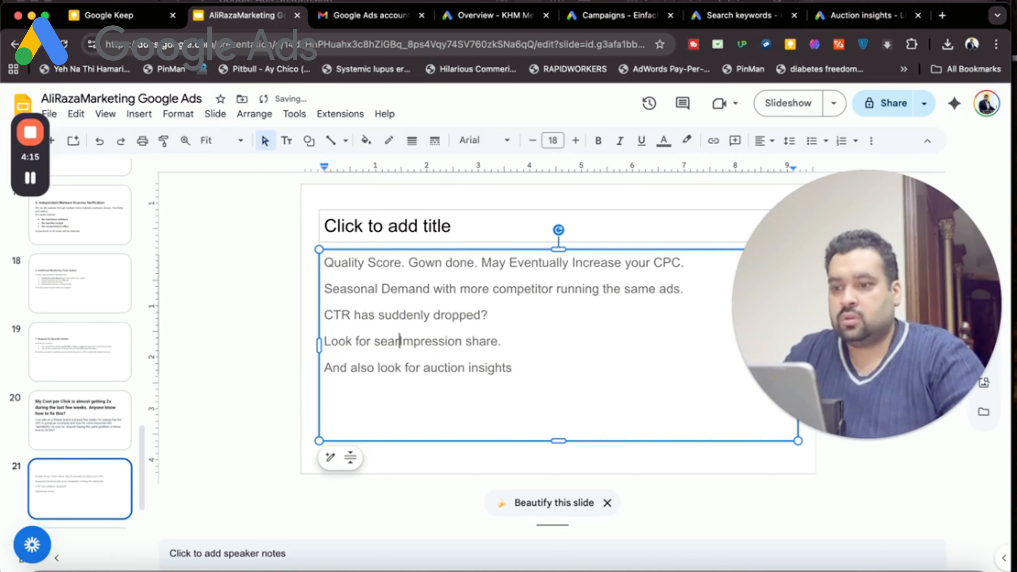
click(532, 340)
key(BackSpace)
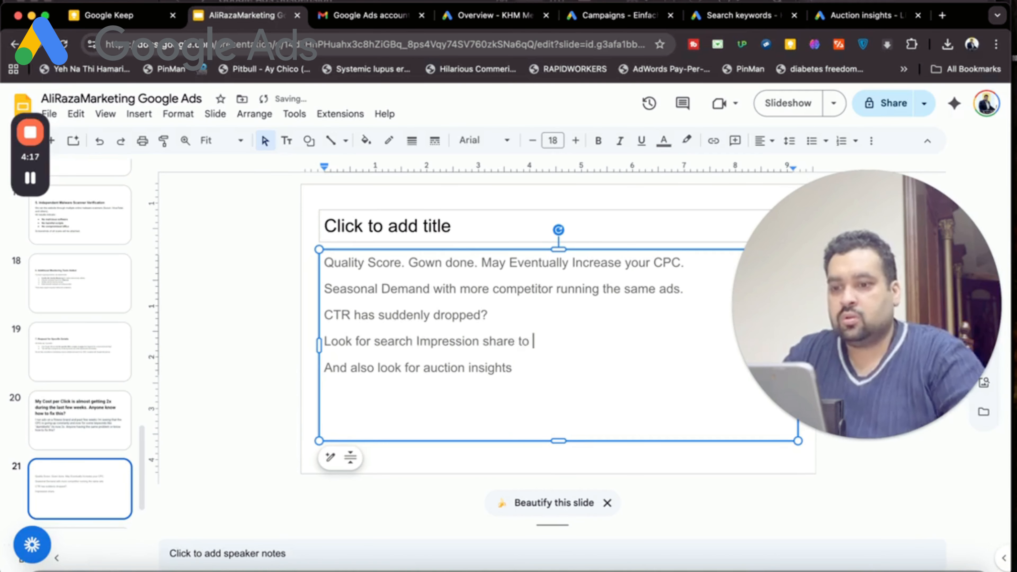
text(to be gone down or not.)
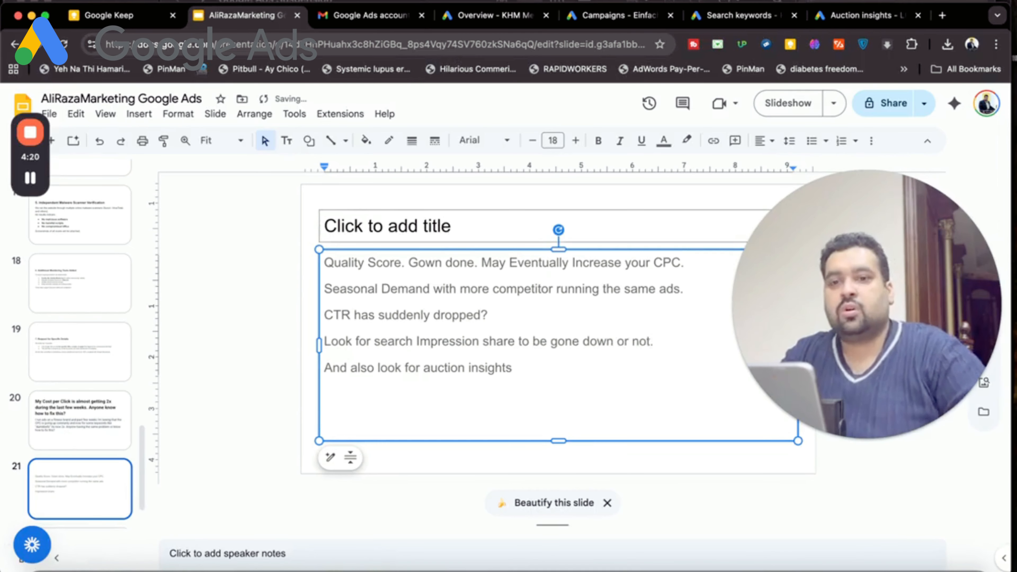
- Return to the Auction insights report in Google Ads and compare the impression share for this month and last month
click(865, 15)
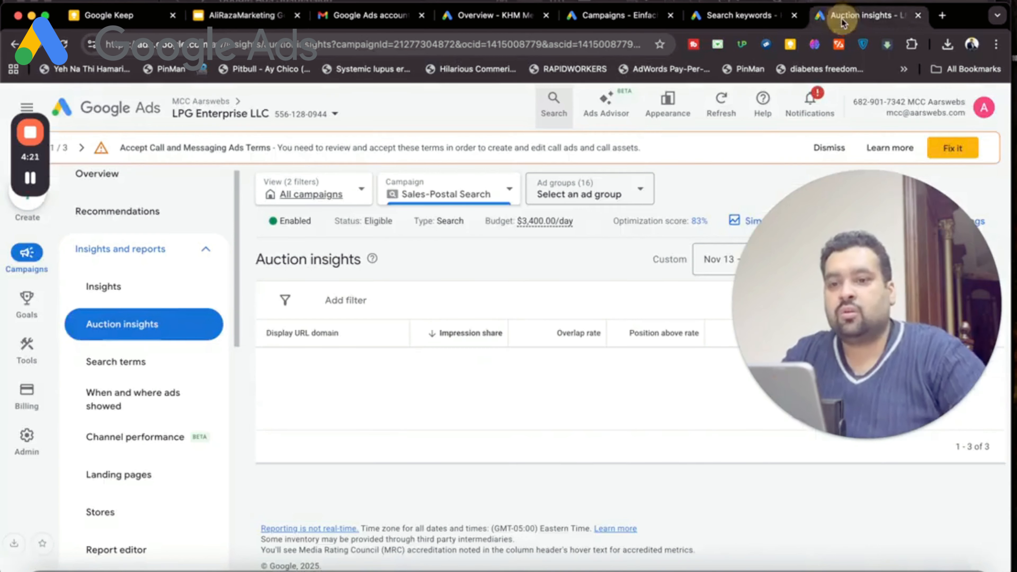
drag(906, 324, 719, 142)
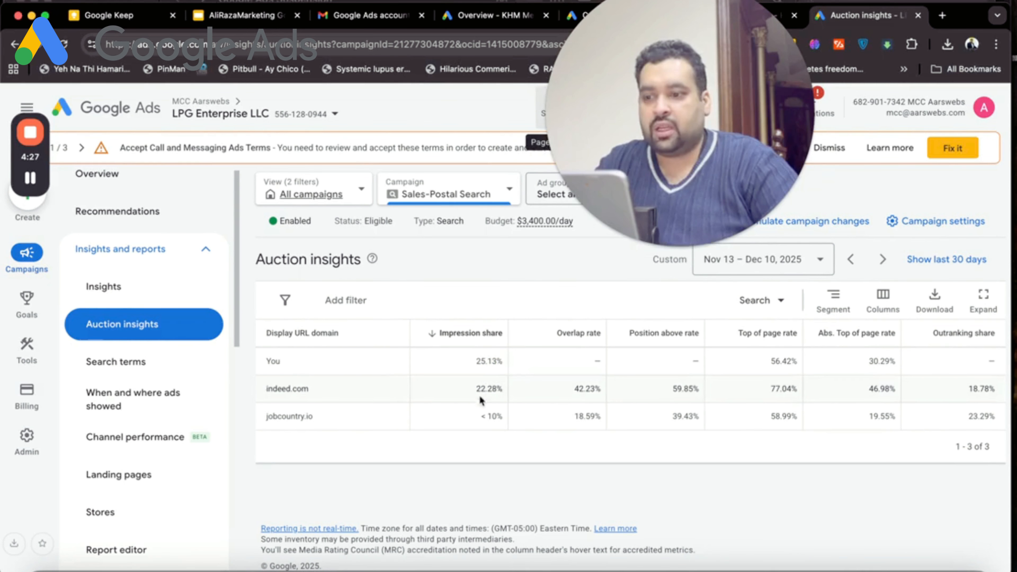
click(765, 273)
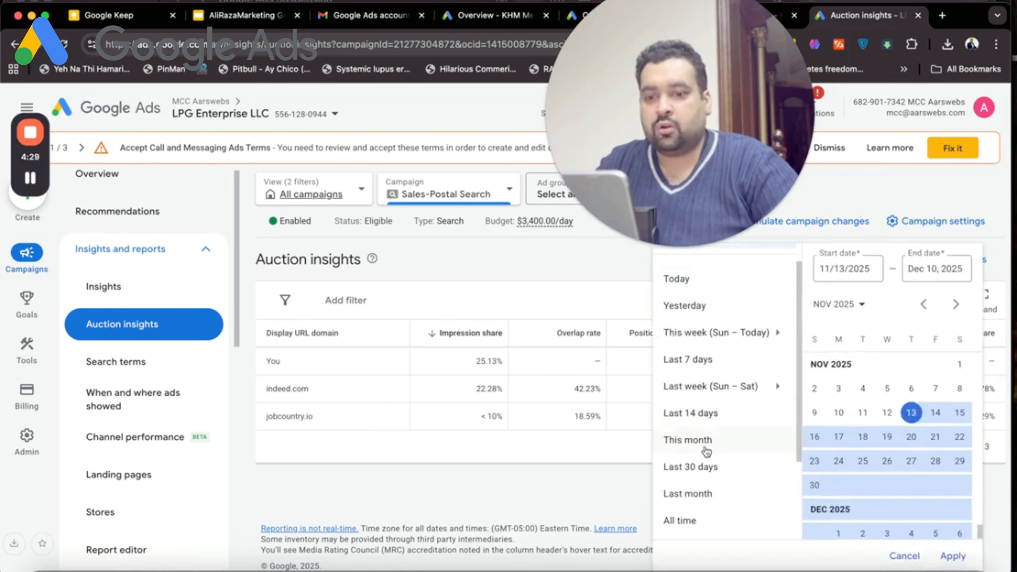
click(706, 449)
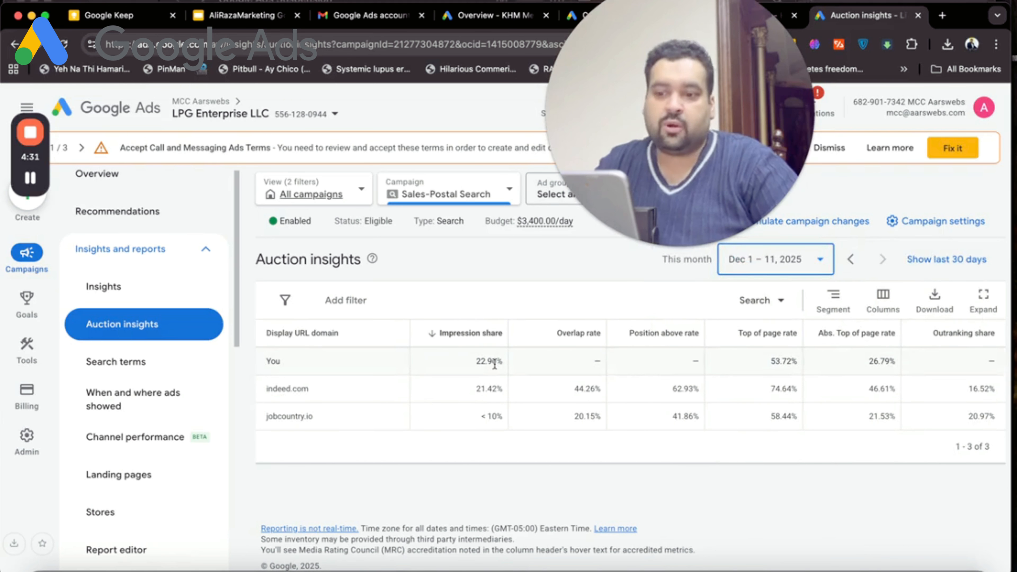
click(771, 259)
click(689, 501)
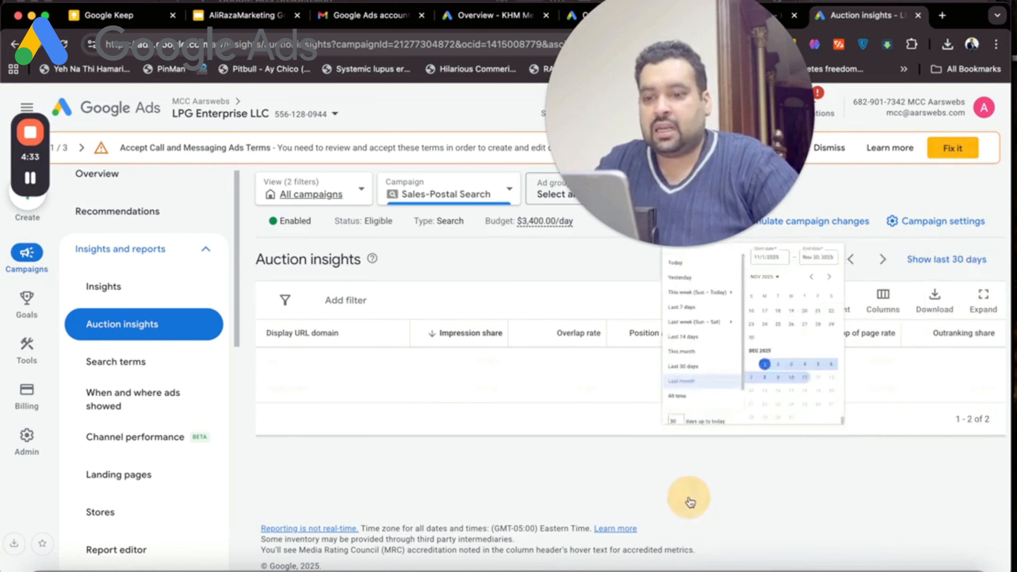
drag(473, 362, 517, 360)
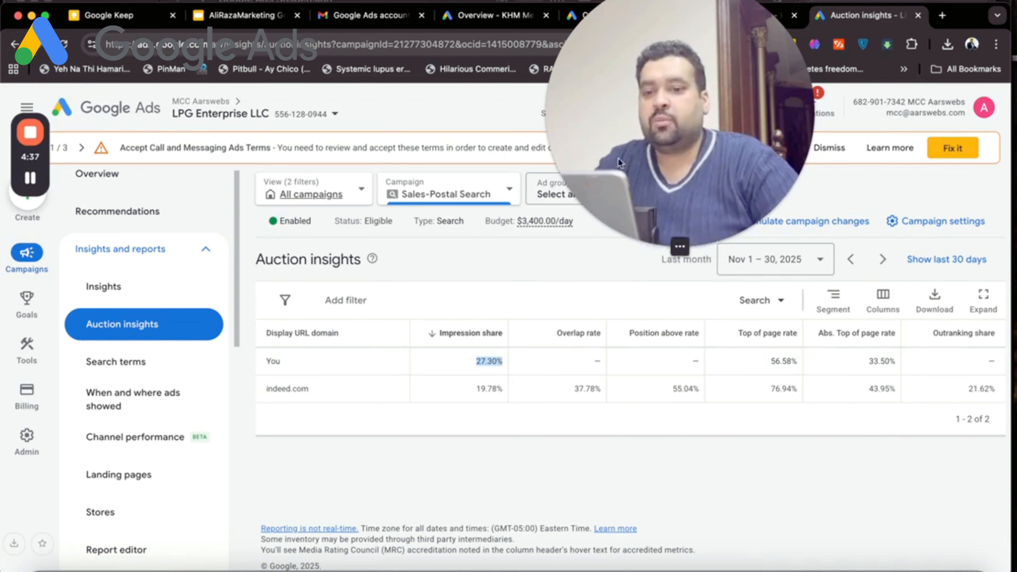
drag(635, 137, 812, 236)
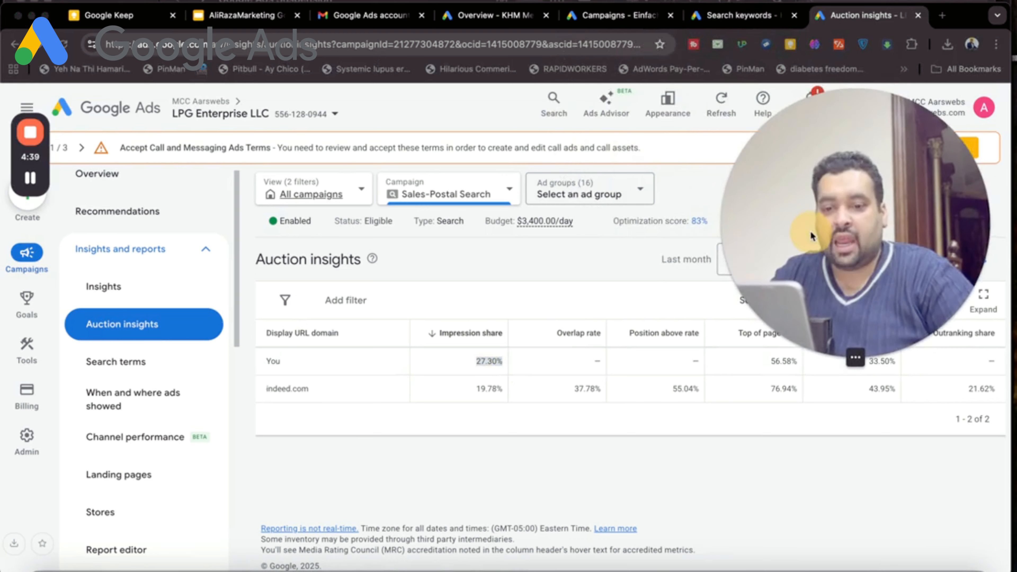
- Return to the slide in Google Slides and insert the line "Seasonal demand being low." below the Seasonal Demand line
click(251, 21)
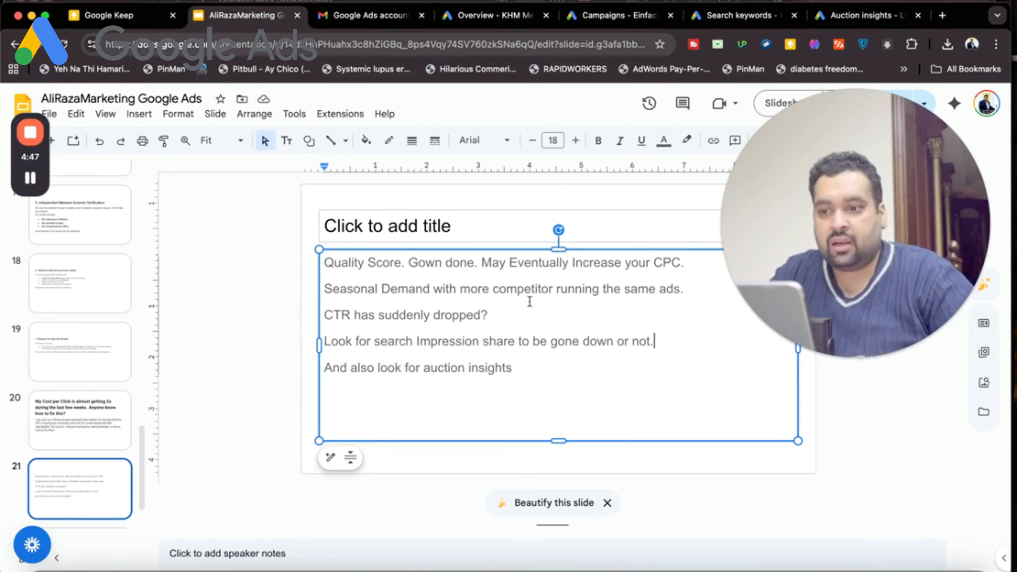
click(685, 291)
key(Return)
text(Seasonal demand being low.)
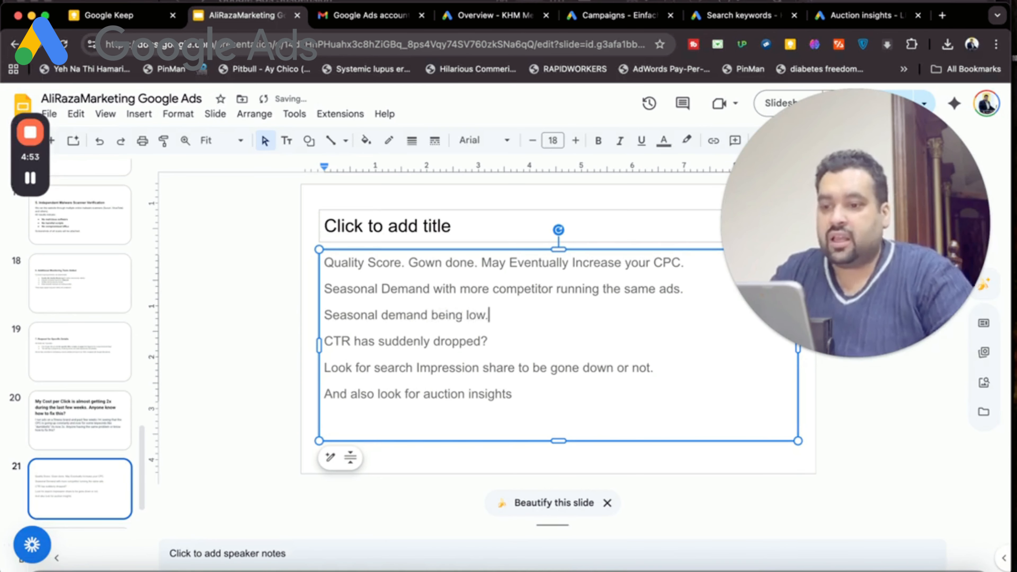
- Review the cost per click question on slide 20, and return to the list of causes on slide 21
click(85, 420)
mouse_move(860, 359)
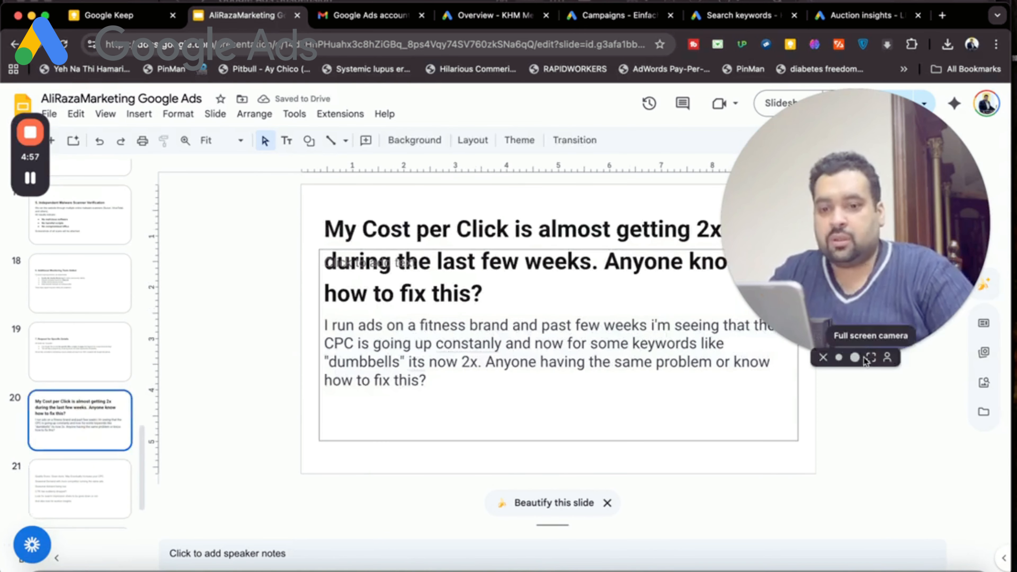
click(73, 484)
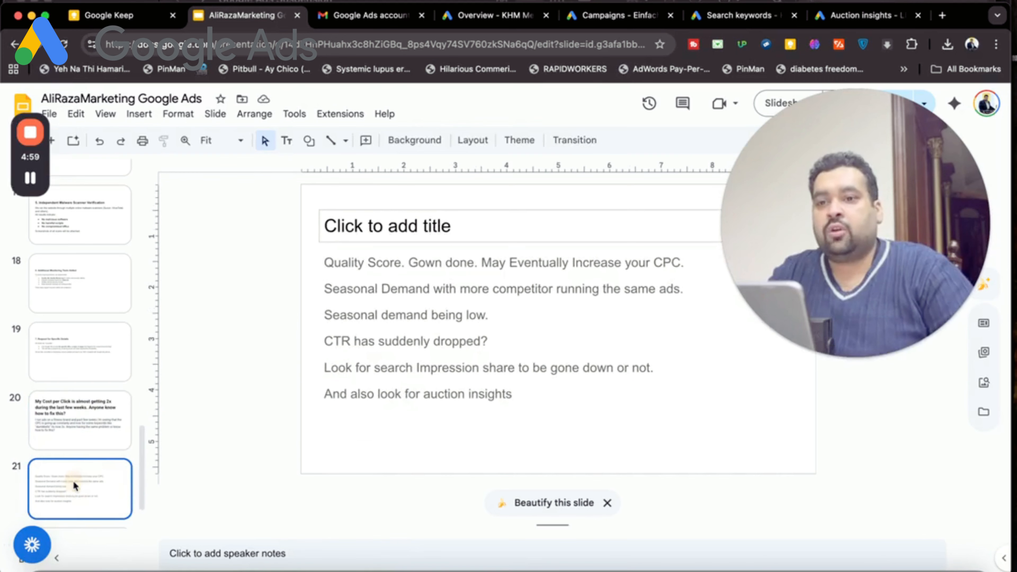
- Open Karooya's Expanded Text Ad Preview Tool in a new browser tab and examine the ad extension options and sample preview
key(super+t)
text(kar)
key(Return)
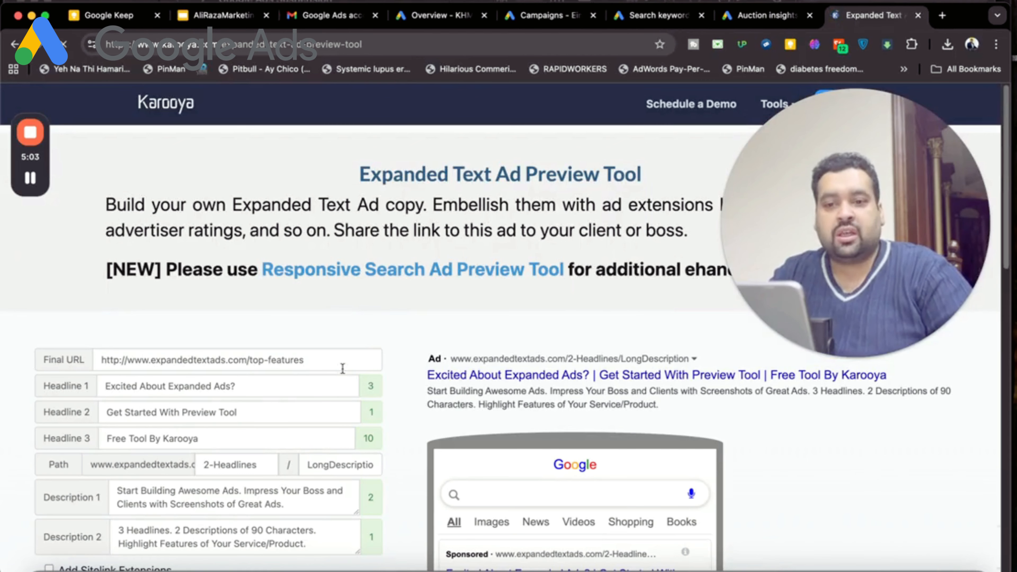
drag(1008, 209, 1000, 319)
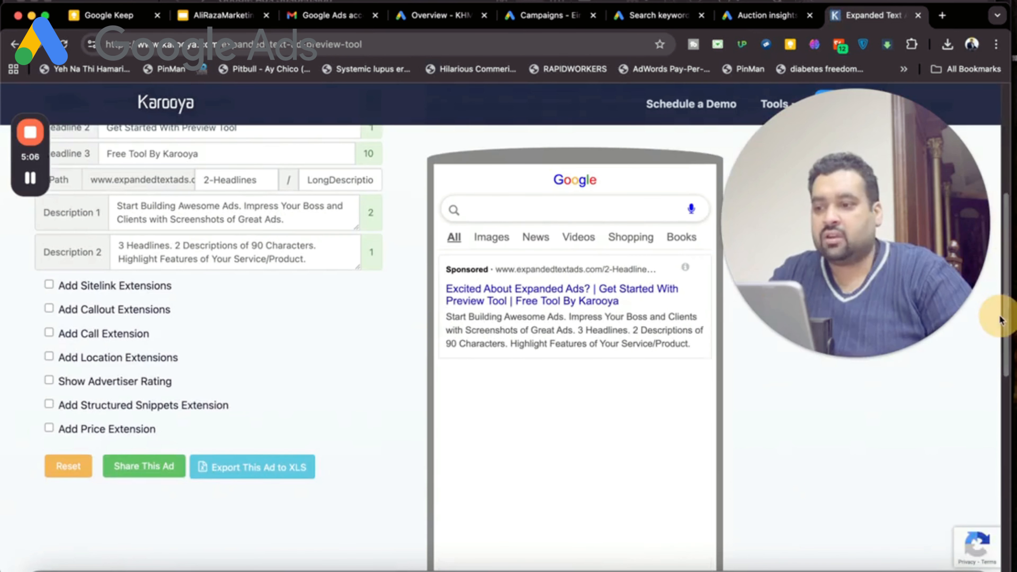
- Preview the sample ad with sitelink and callout extensions added, and remove both extensions again
click(127, 291)
click(136, 451)
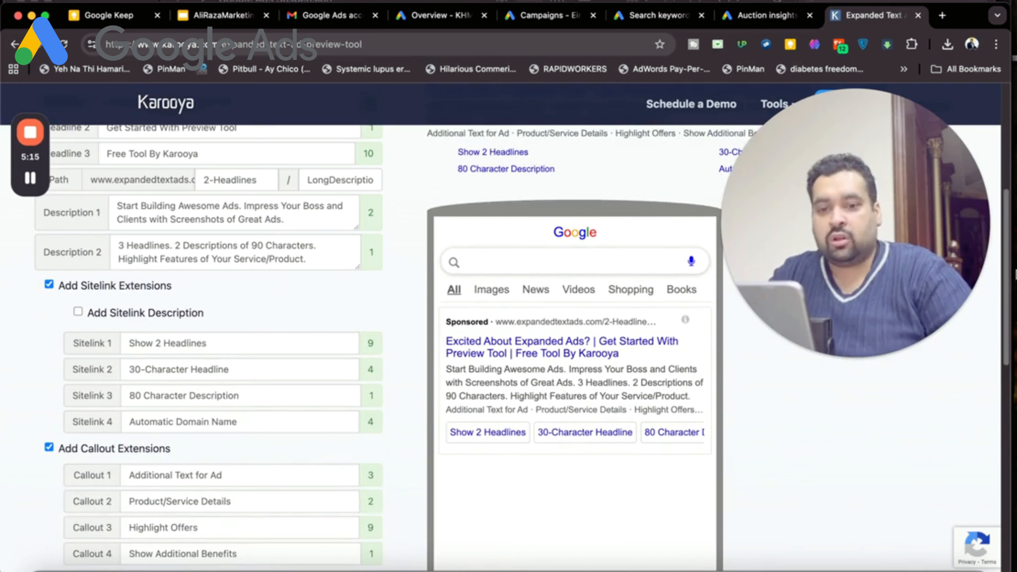
drag(1007, 281, 1007, 245)
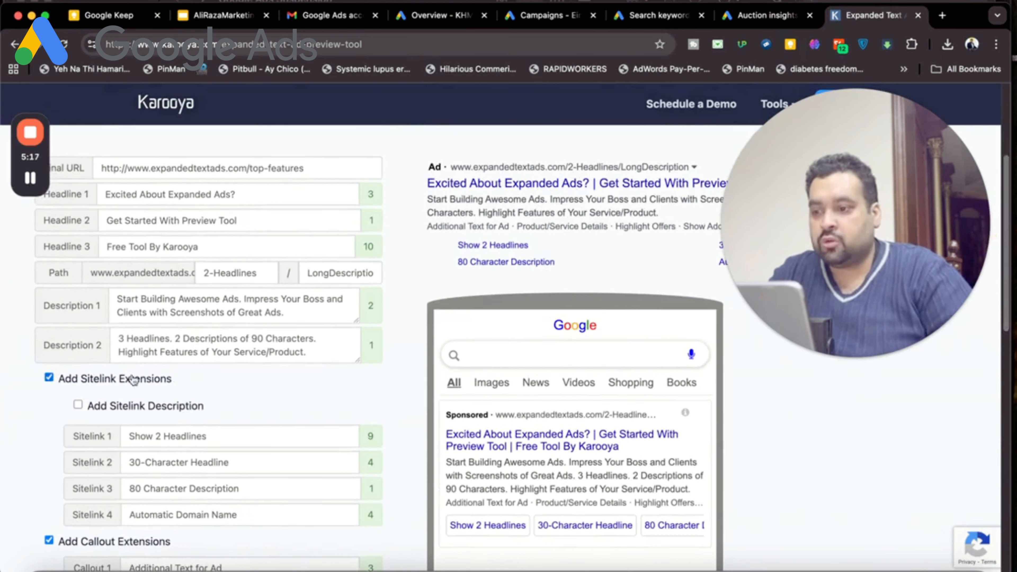
click(134, 377)
click(105, 403)
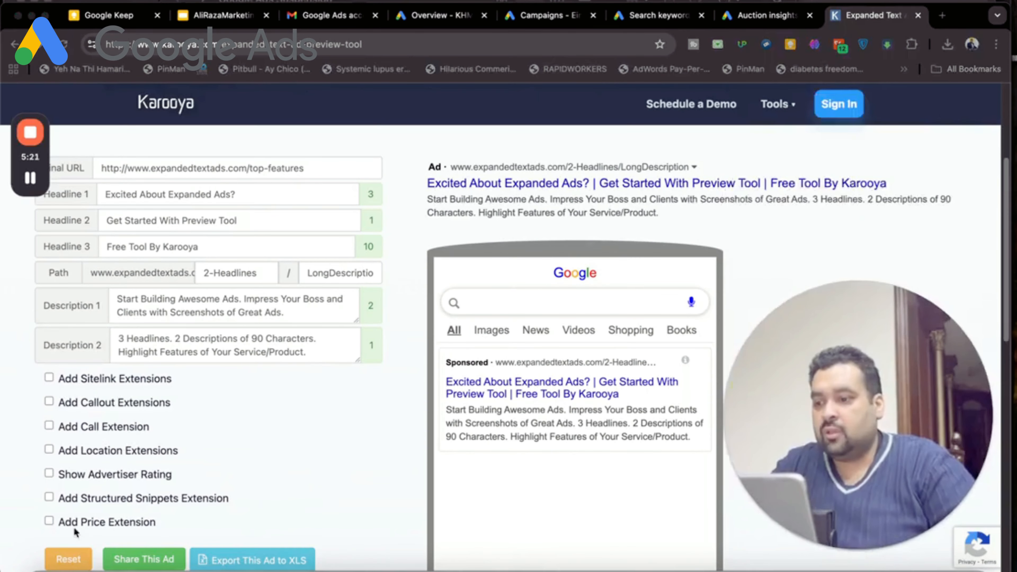
- Add the price, structured snippets, advertiser rating, location, call, callout and sitelink extensions to the sample ad preview
click(93, 521)
click(94, 498)
click(99, 473)
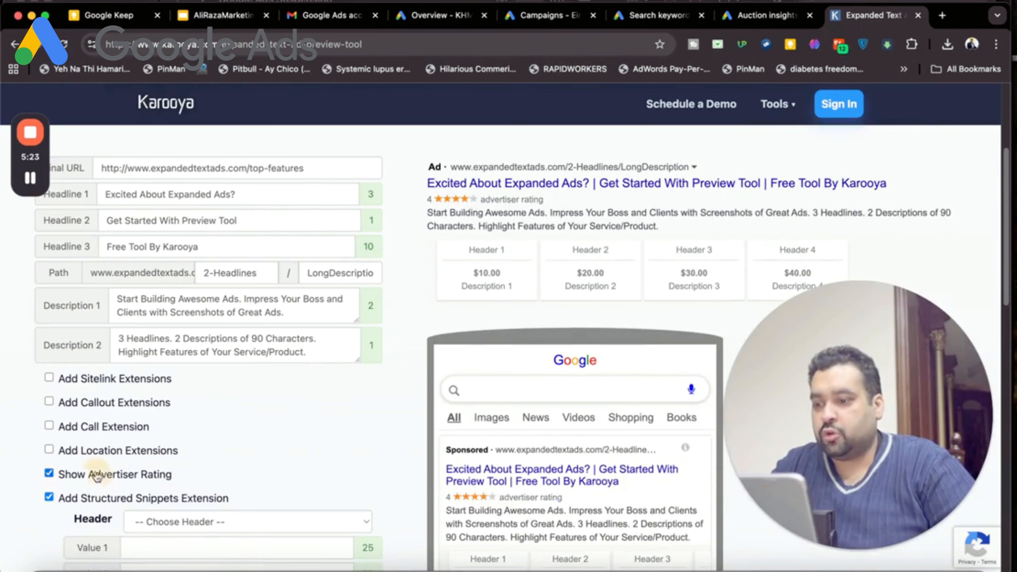
click(99, 450)
click(98, 427)
click(97, 402)
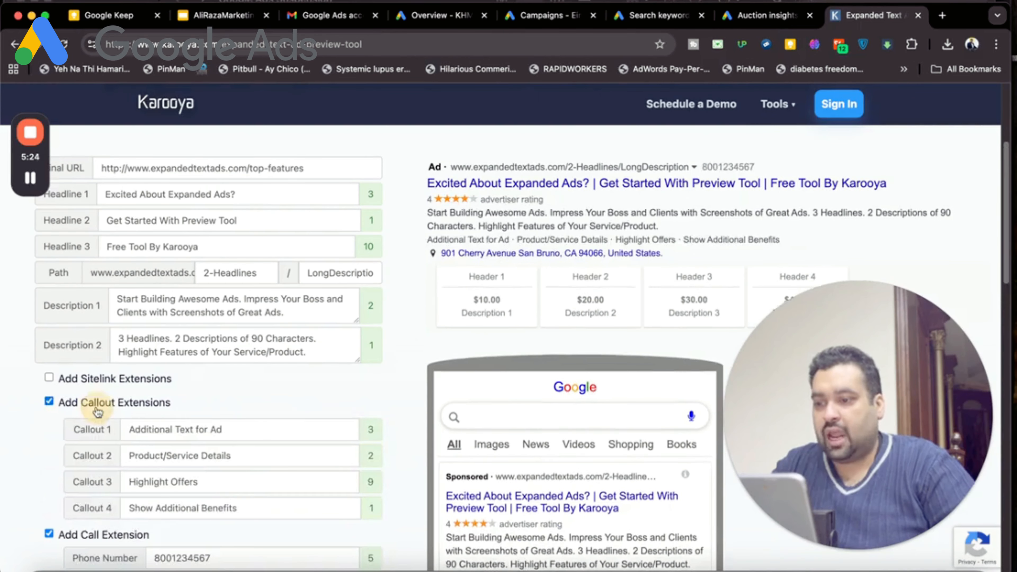
click(96, 378)
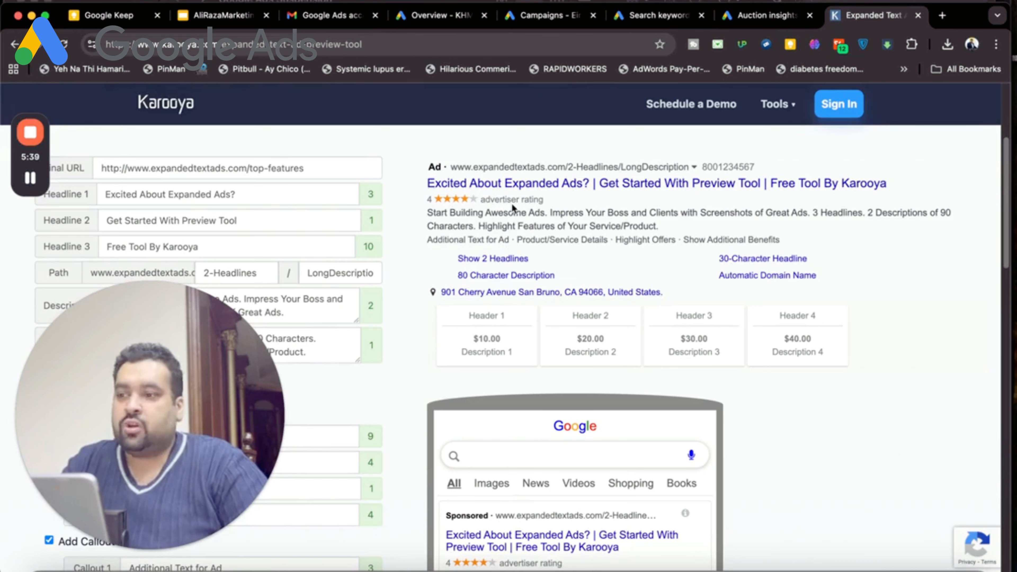
click(166, 554)
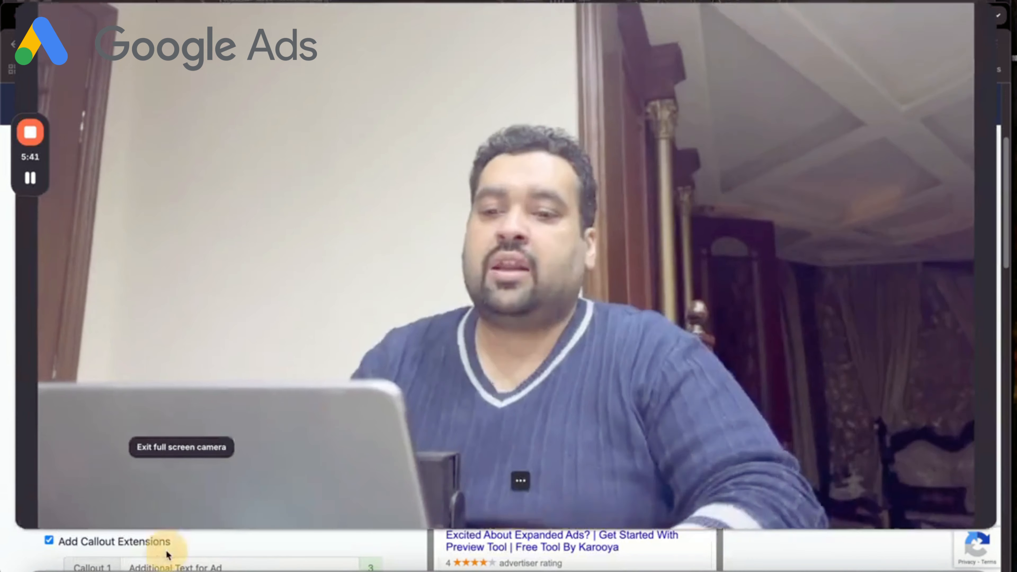